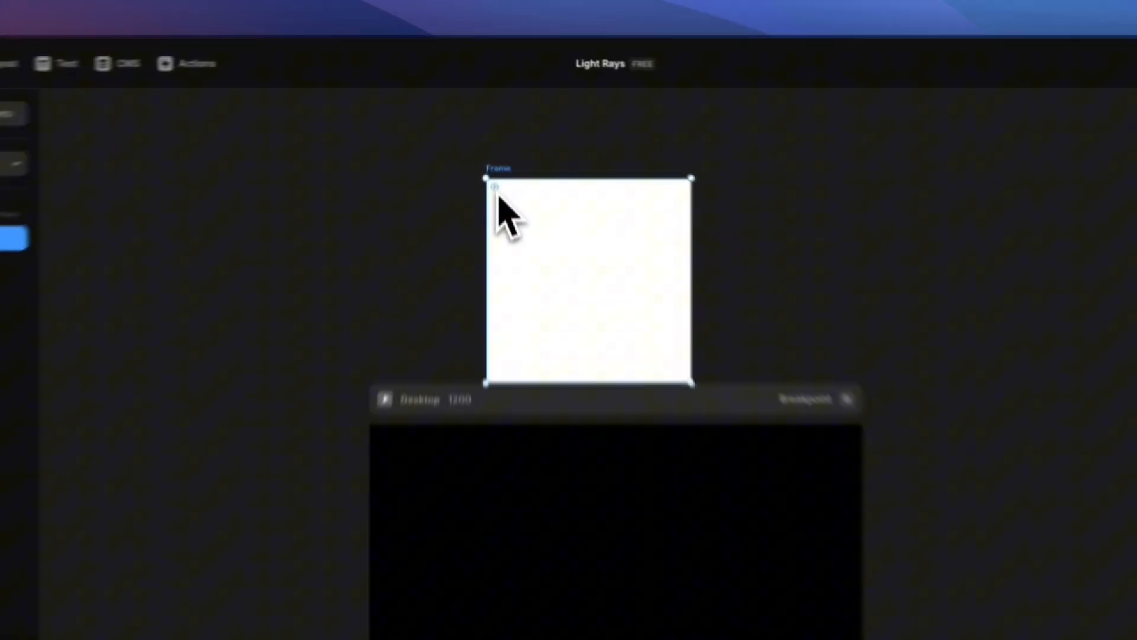
Round the square frame into a circle with a radius of 250 and place it centred above the Desktop breakpoint.
left_click_drag(496, 195, 602, 304)
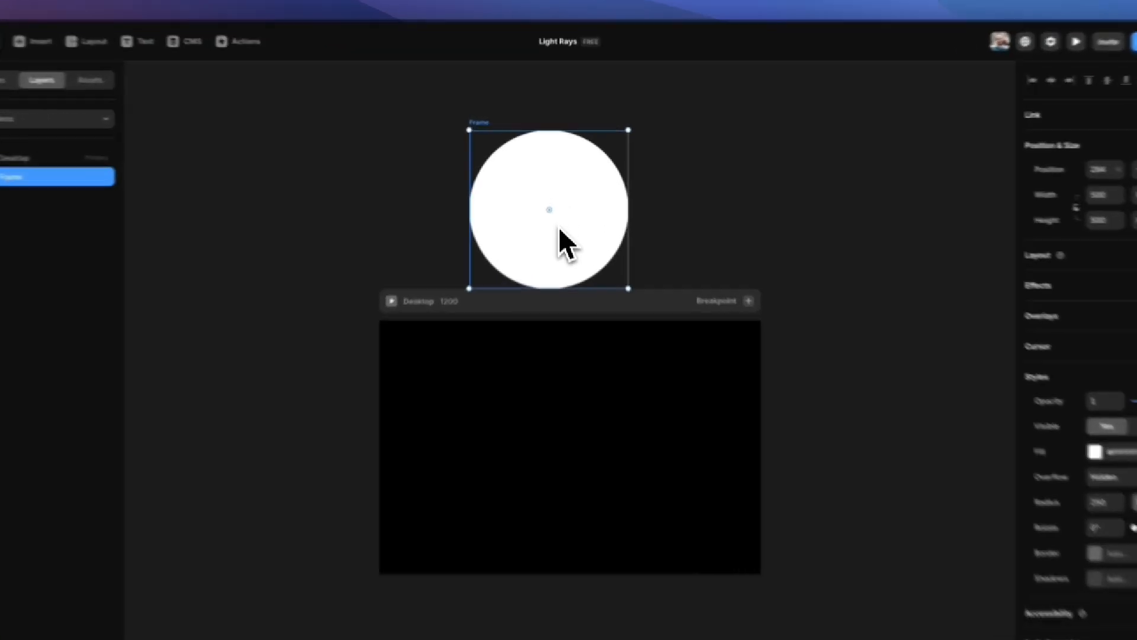
left_click_drag(561, 220, 735, 219)
left_click_drag(805, 264, 584, 639)
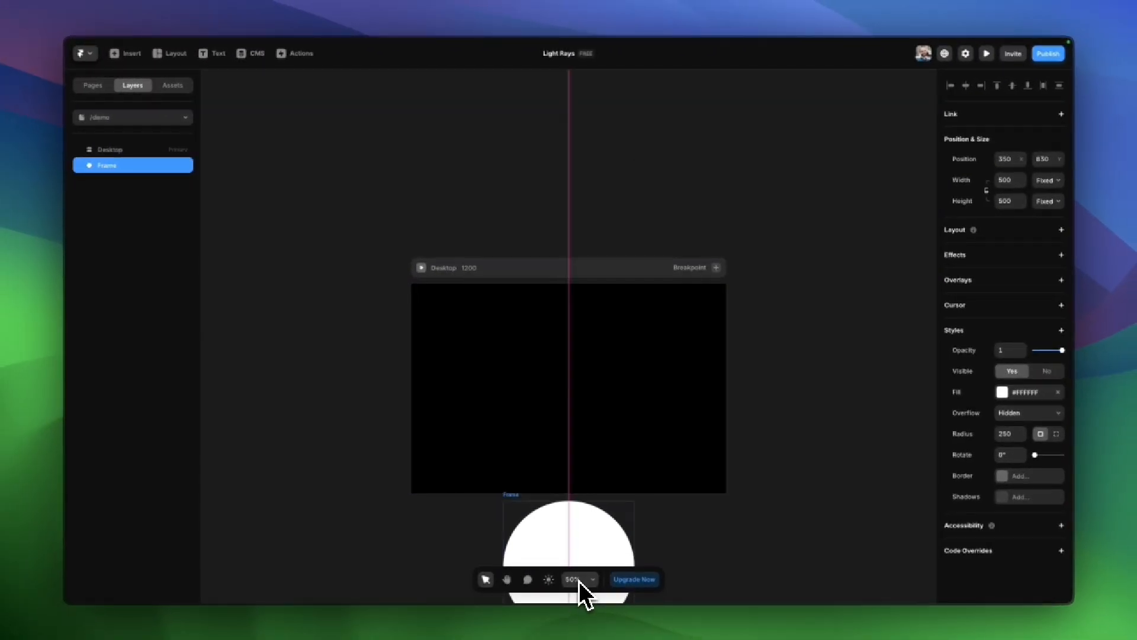
left_click_drag(578, 580, 397, 217)
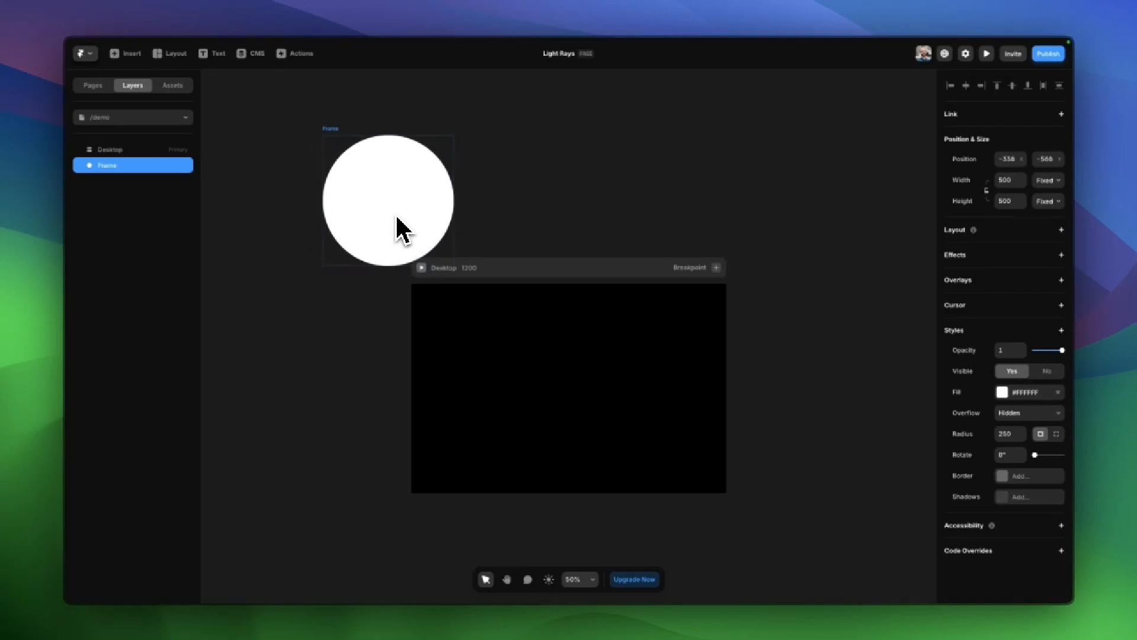
left_click_drag(397, 218, 578, 204)
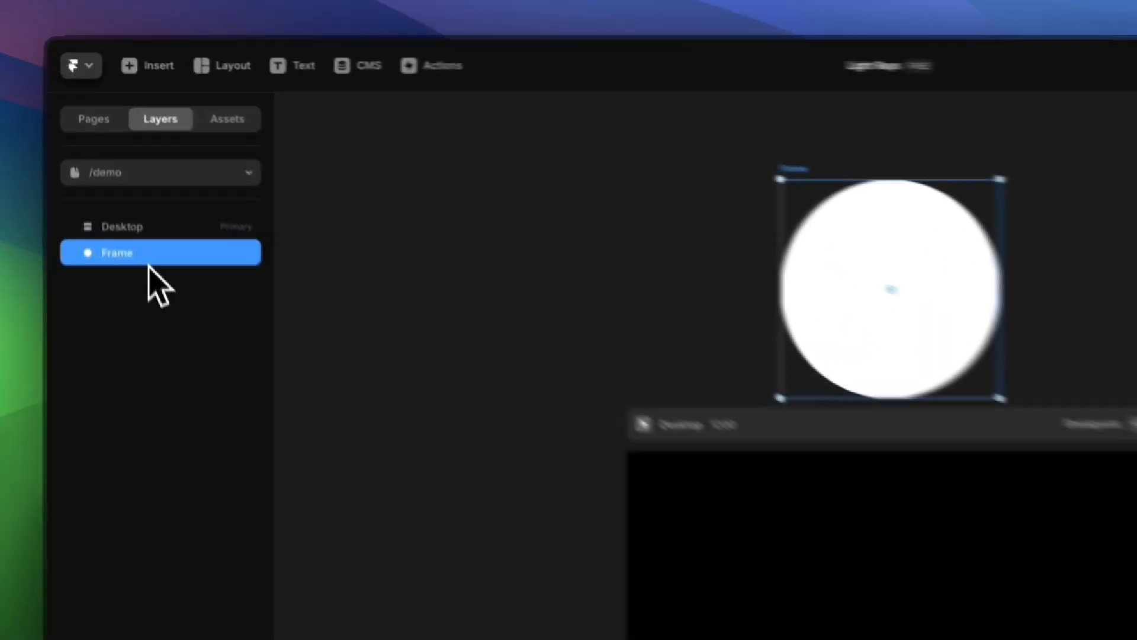
Rename the circle's layer as "Light Source".
double_click(148, 260)
type("Ligh")
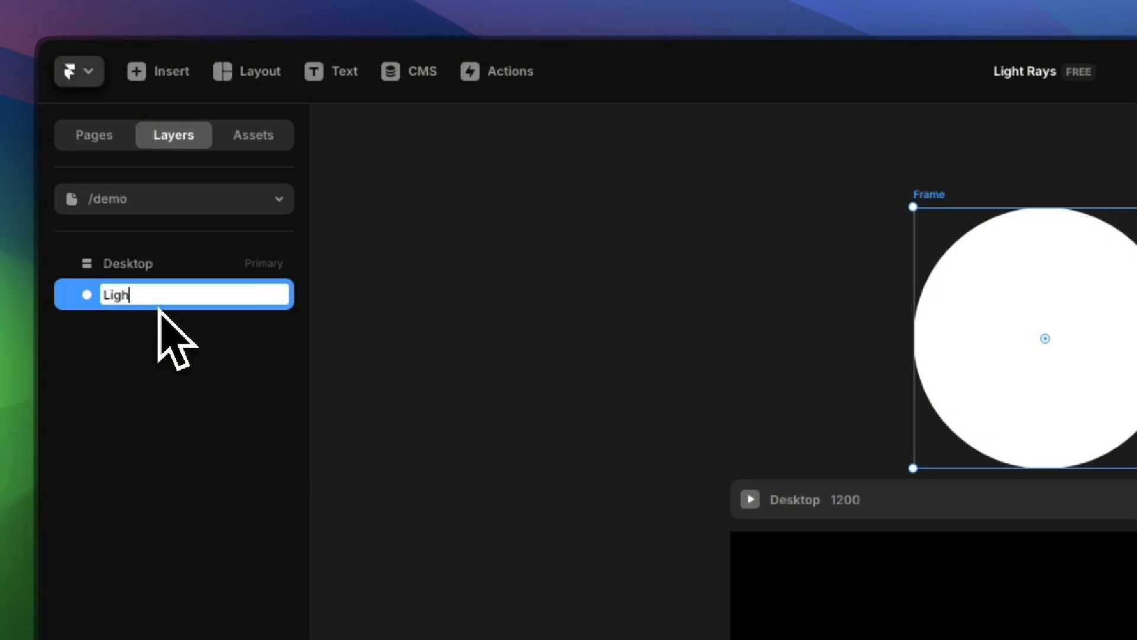
type("t Source")
key("BackSpace")
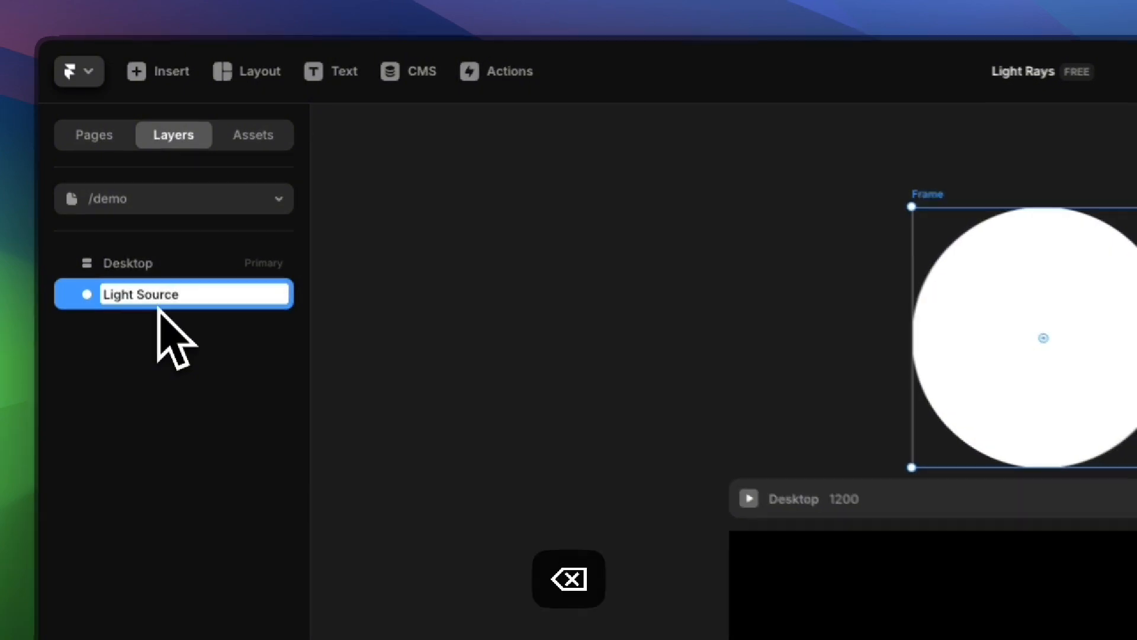
left_click(390, 324)
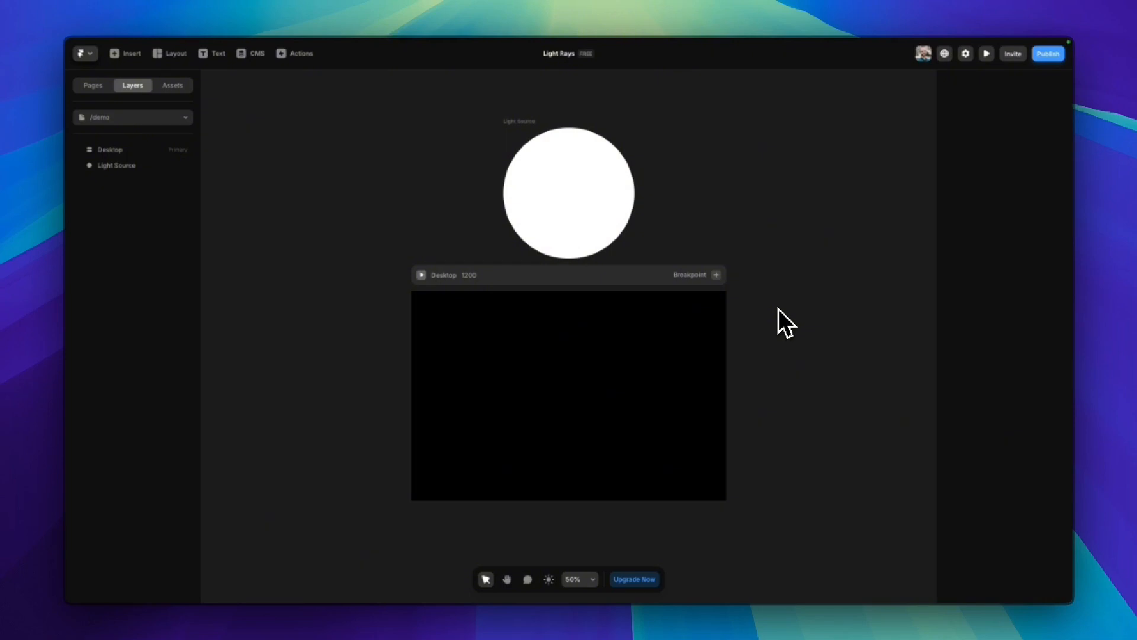
Draw a frame about 122 by 1396 beside the Desktop breakpoint and give it a radial gradient fill with the outer stop at 0% opacity.
key("f")
left_click_drag(788, 176, 818, 540)
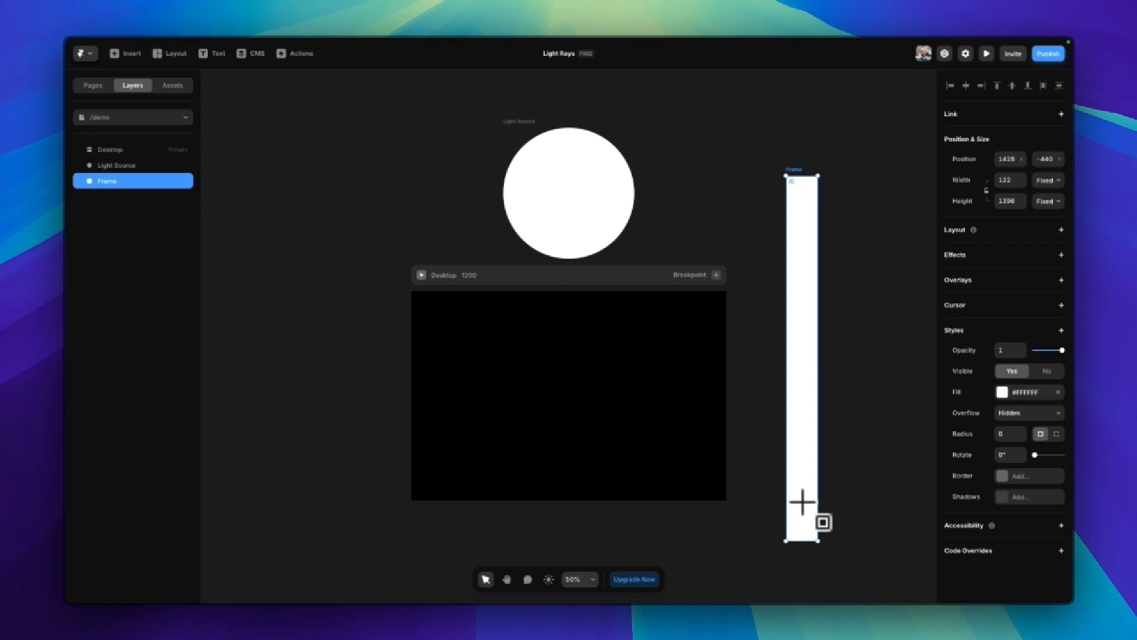
left_click(1003, 392)
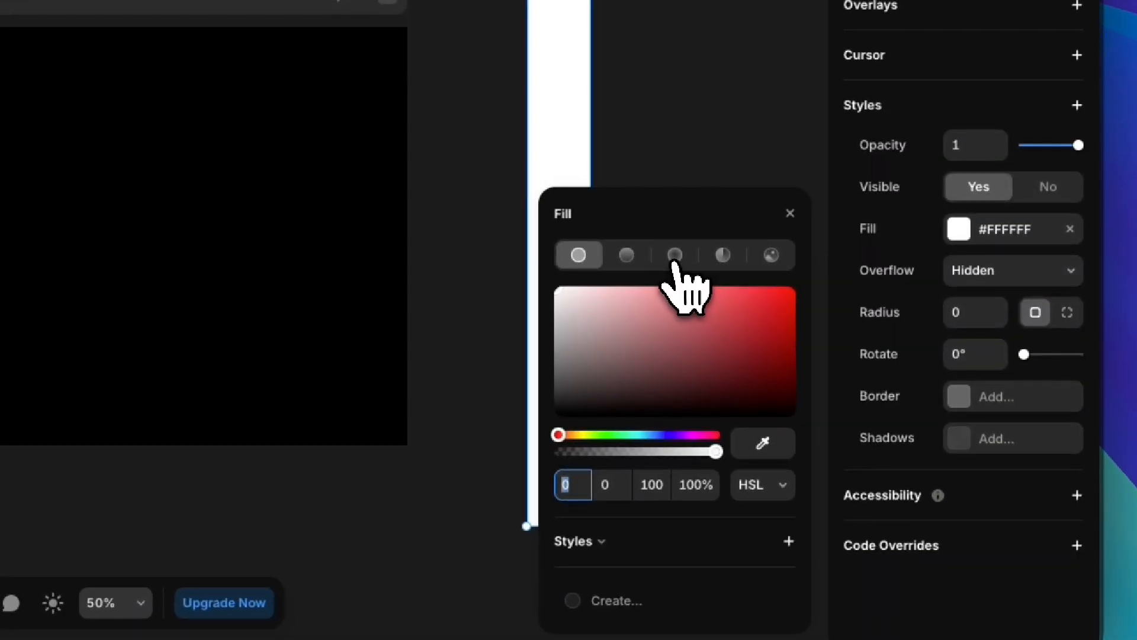
left_click(678, 257)
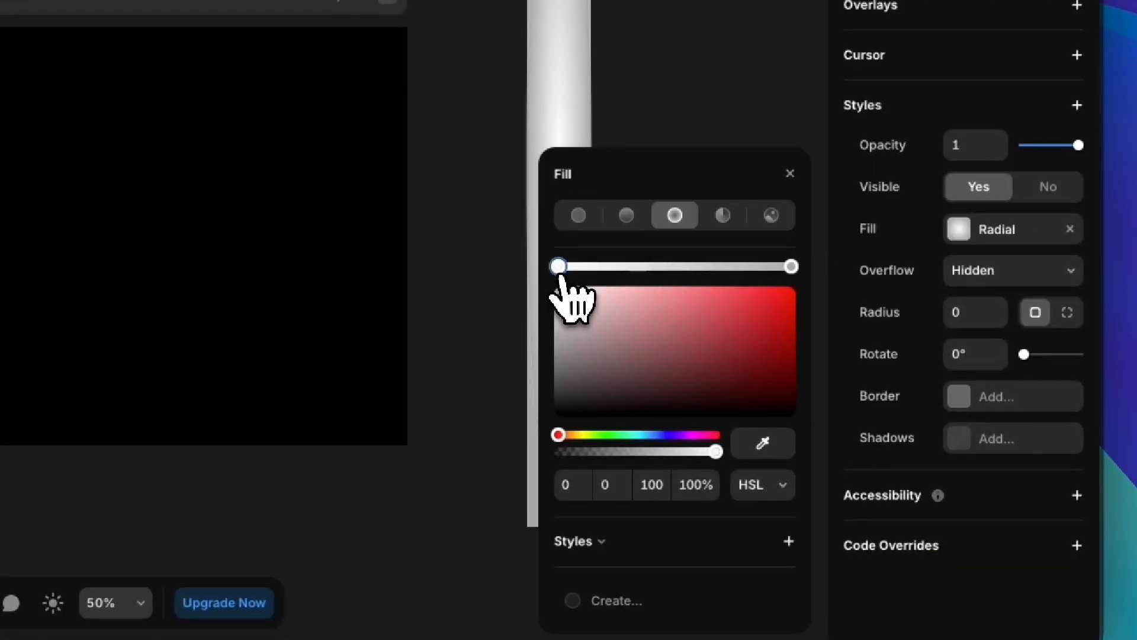
left_click(791, 267)
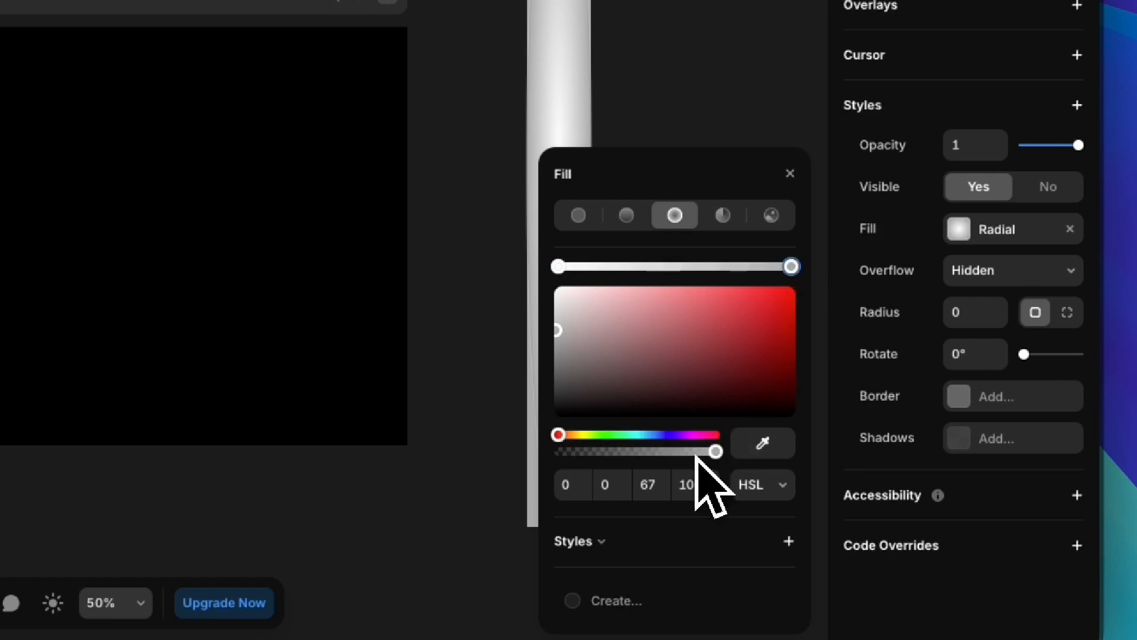
left_click_drag(715, 452, 558, 452)
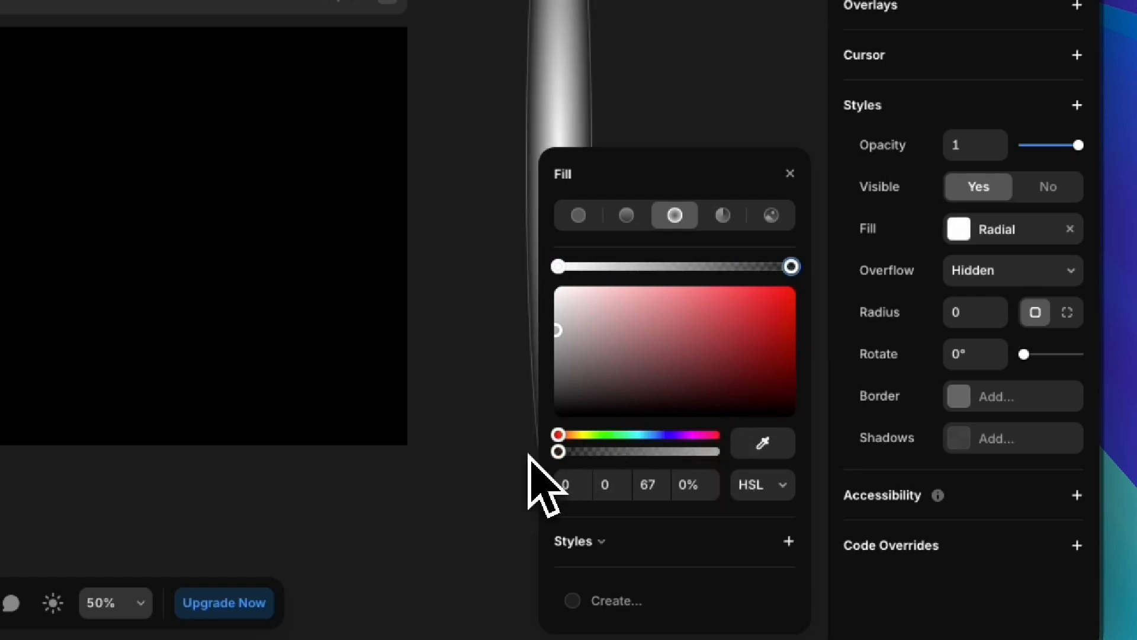
left_click(790, 173)
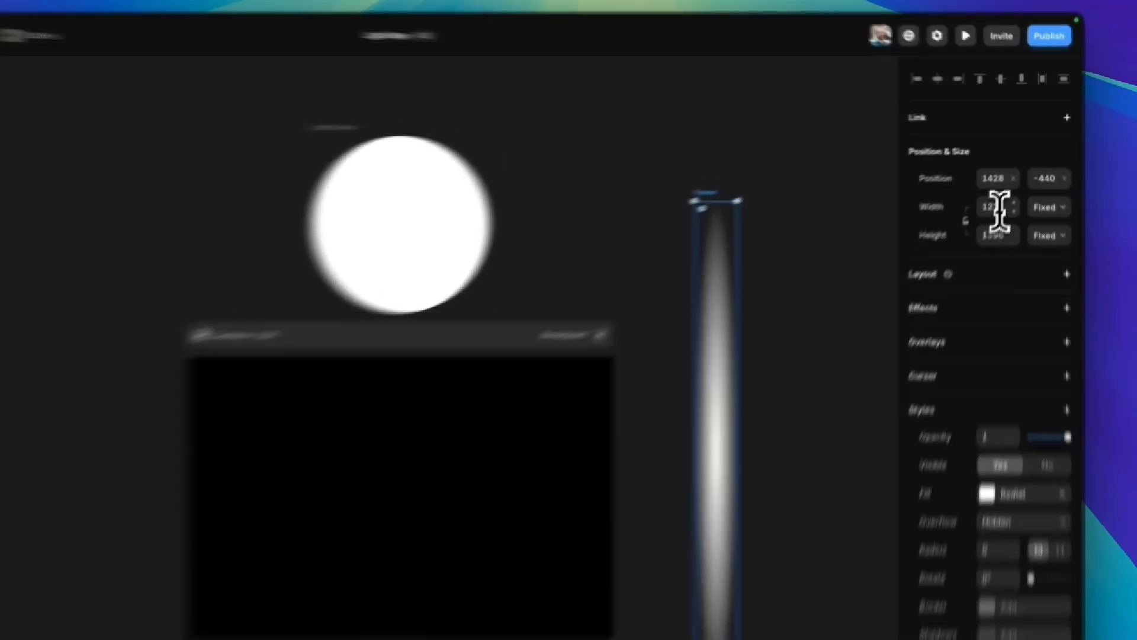
Set the gradient frame's width to 45.
left_click(1016, 175)
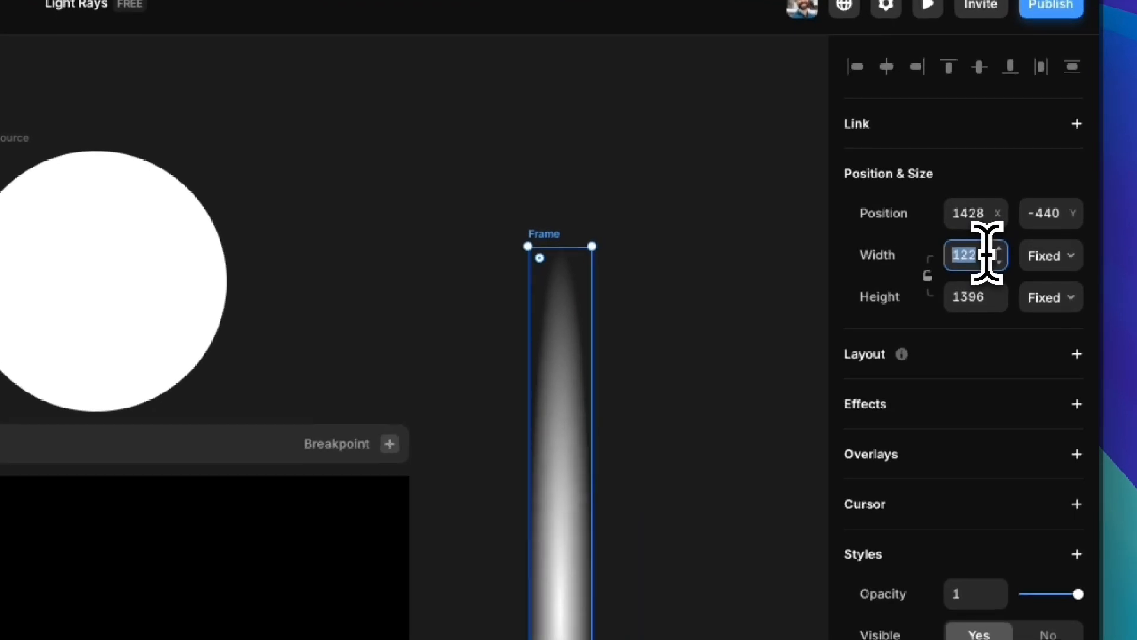
type("45")
key("Return")
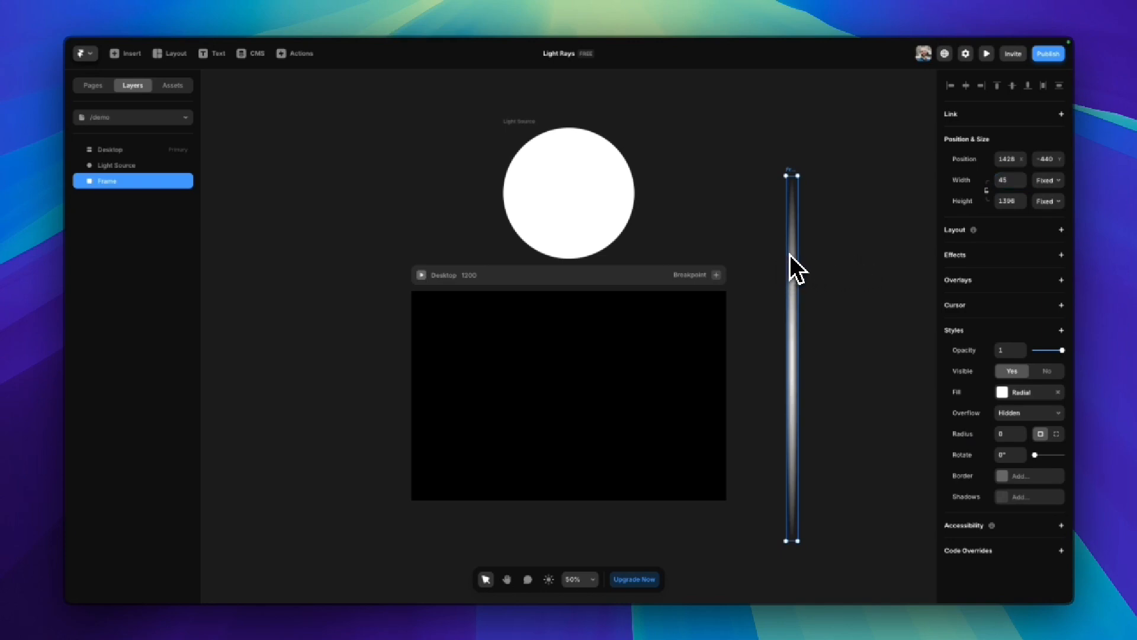
Try to position the thin gradient frame under the Light Source circle, centred over the Desktop breakpoint.
left_click_drag(794, 240, 569, 249)
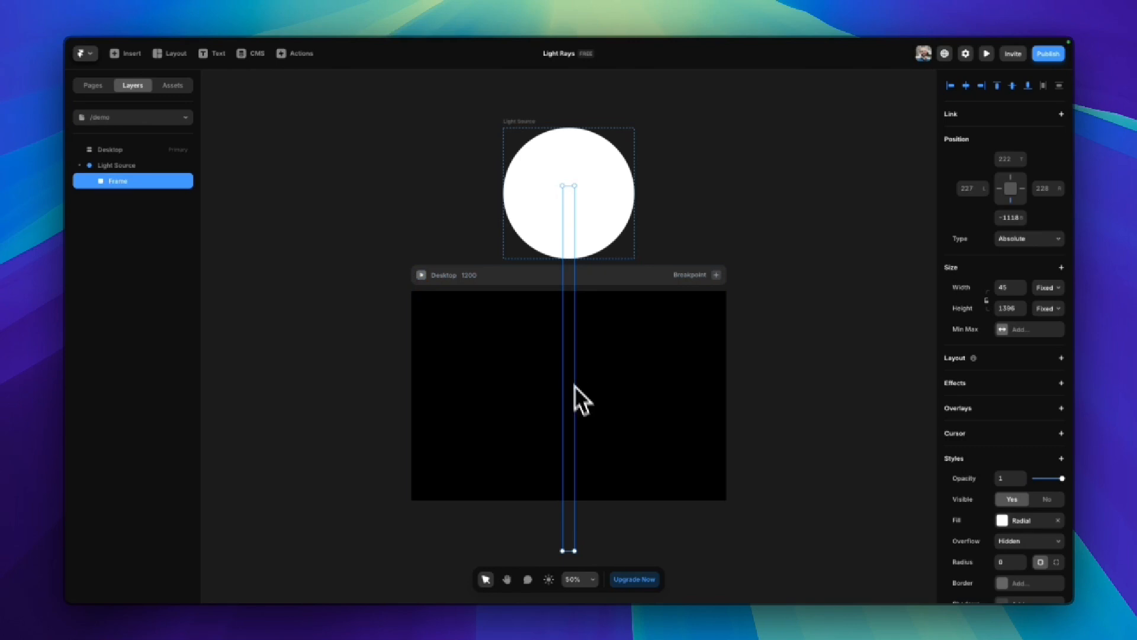
key("super+z")
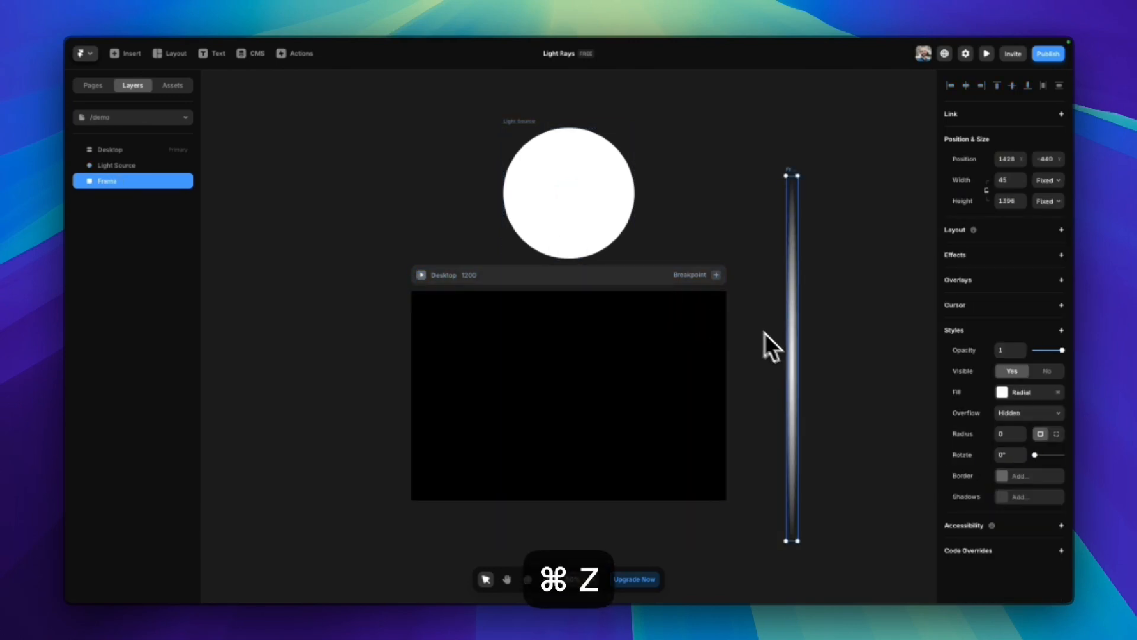
left_click_drag(799, 362, 572, 366)
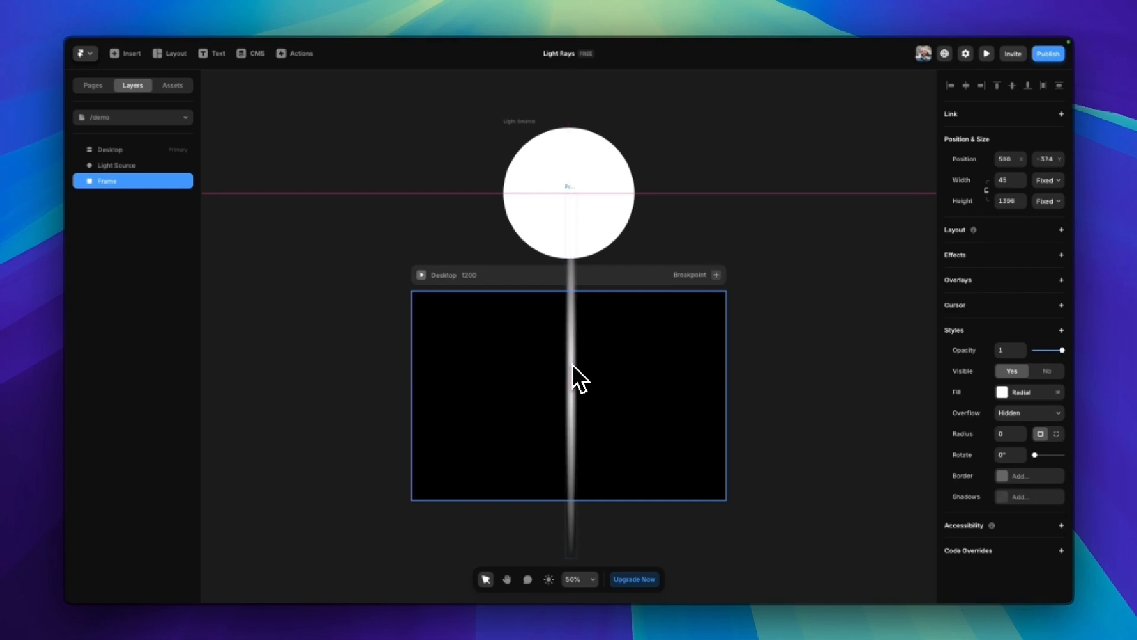
left_click_drag(571, 363, 571, 365)
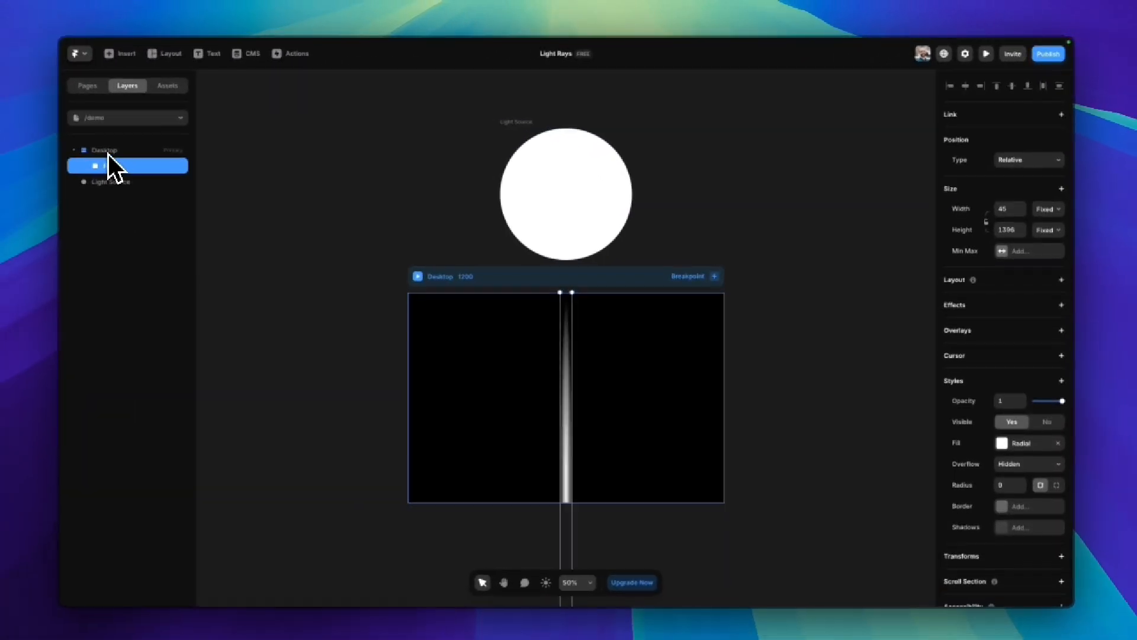
Try removing the Desktop breakpoint's stack layout and repositioning the gradient frame, and undo back to the frame standing outside Desktop.
left_click(111, 151)
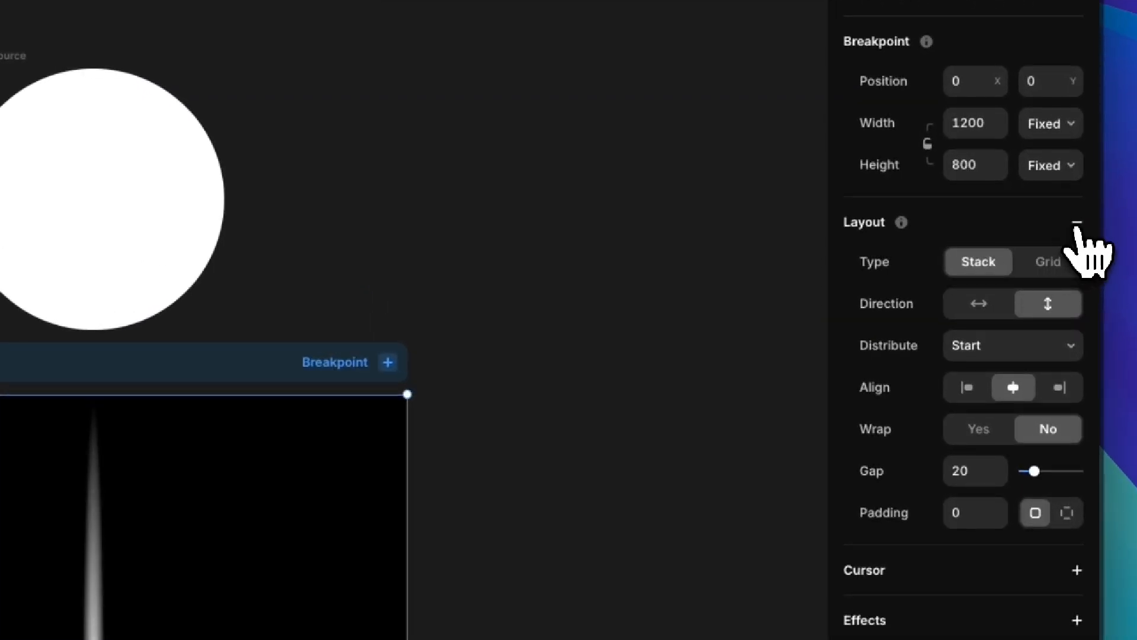
left_click(1077, 224)
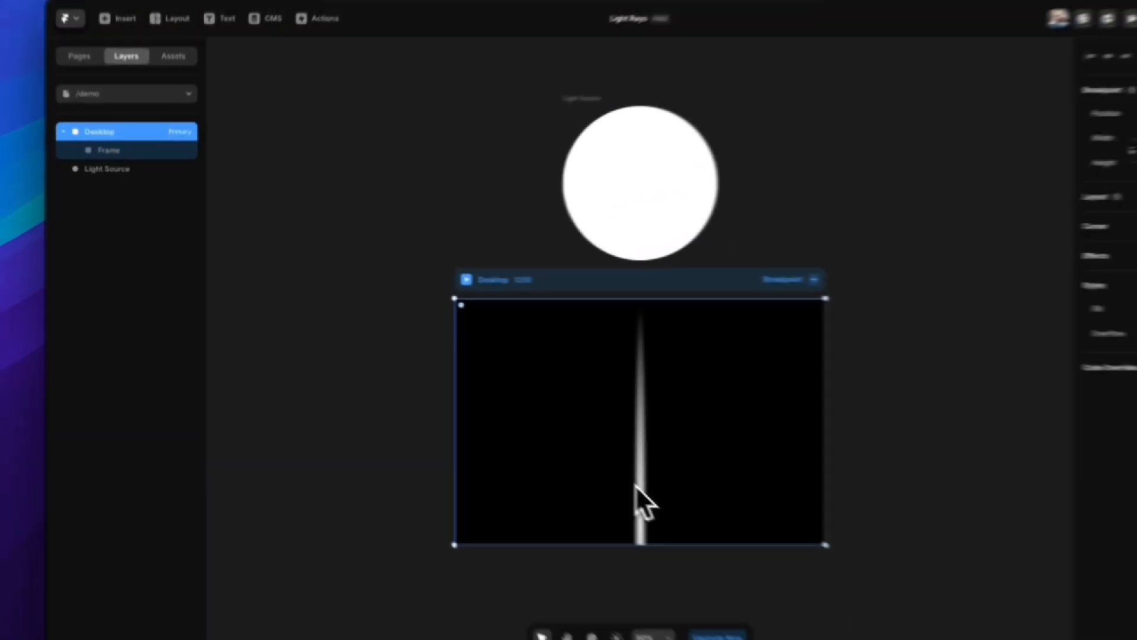
left_click_drag(643, 505, 655, 459)
left_click_drag(583, 428, 571, 411)
key("super+z")
key("super+z")
key("super+z")
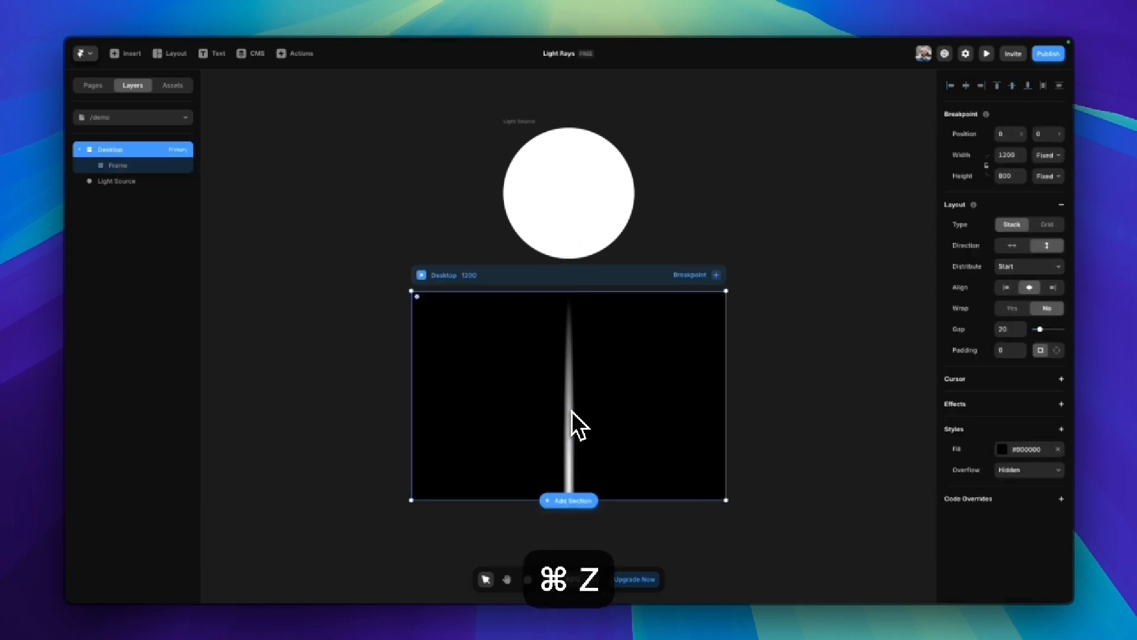
Add a frame with no fill colour inside the Desktop breakpoint, with its width and height both set to Fill.
key("f")
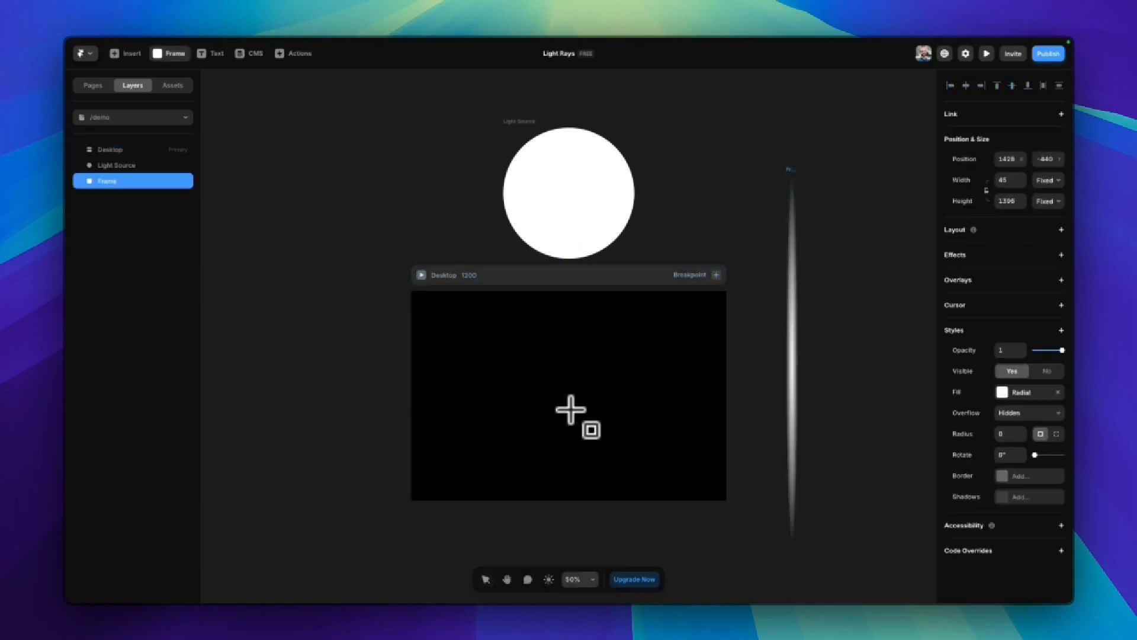
left_click_drag(493, 321, 668, 450)
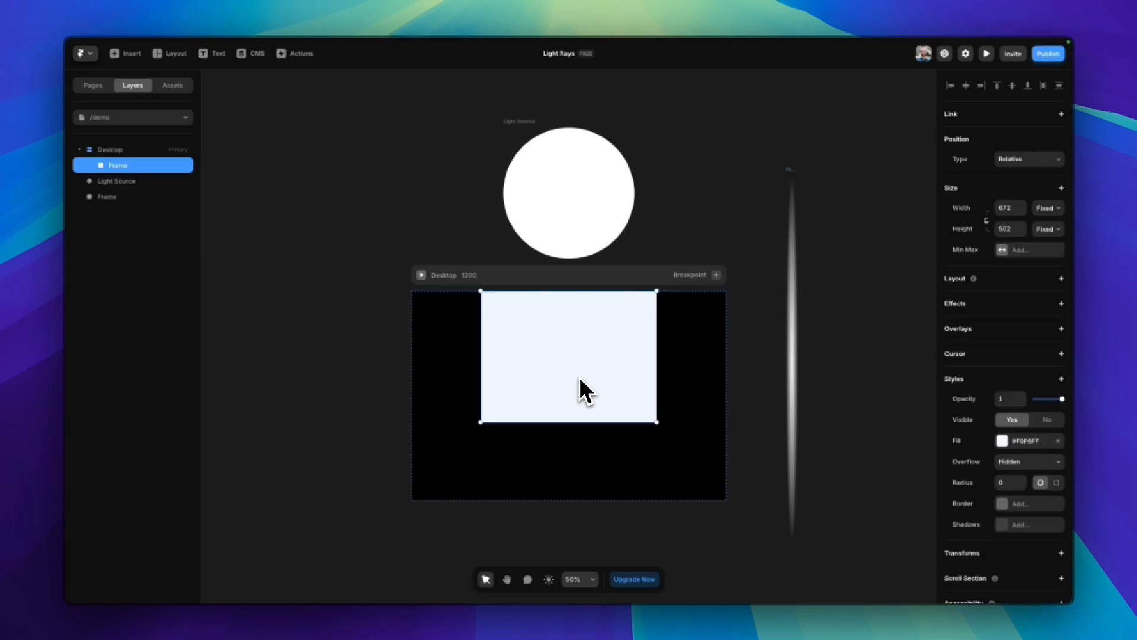
left_click(1047, 208)
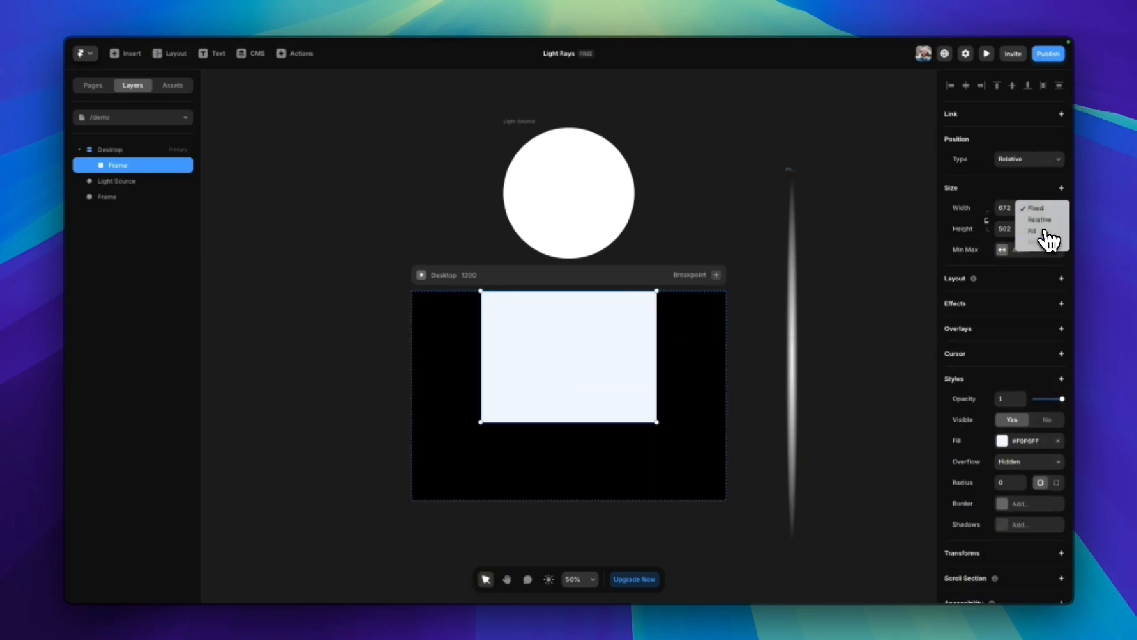
left_click(1044, 232)
left_click(1047, 231)
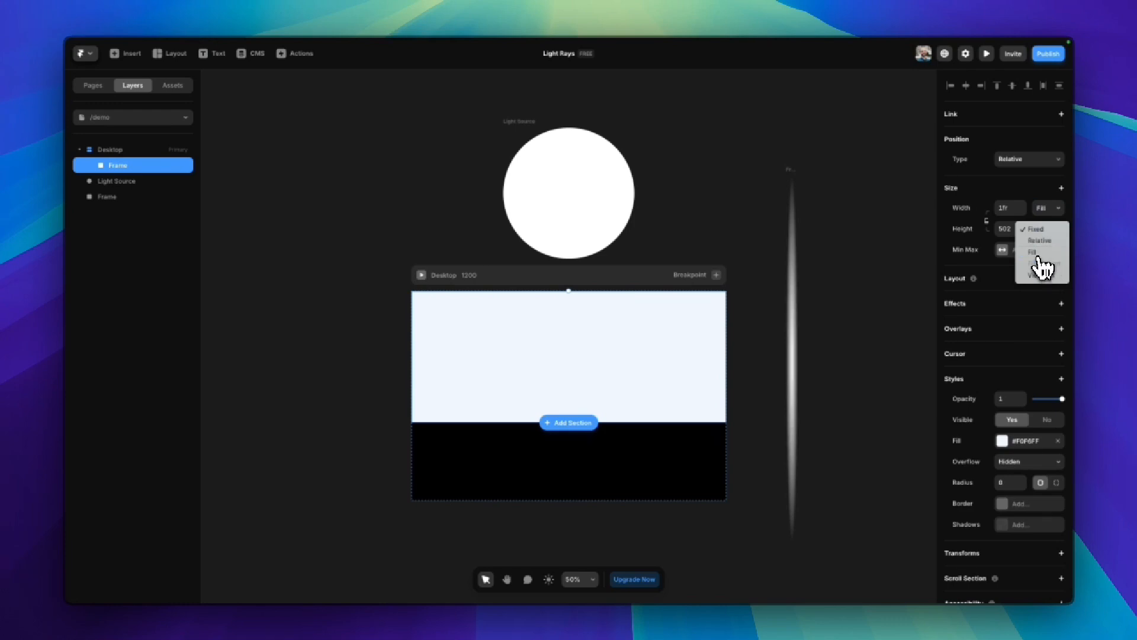
left_click(1040, 255)
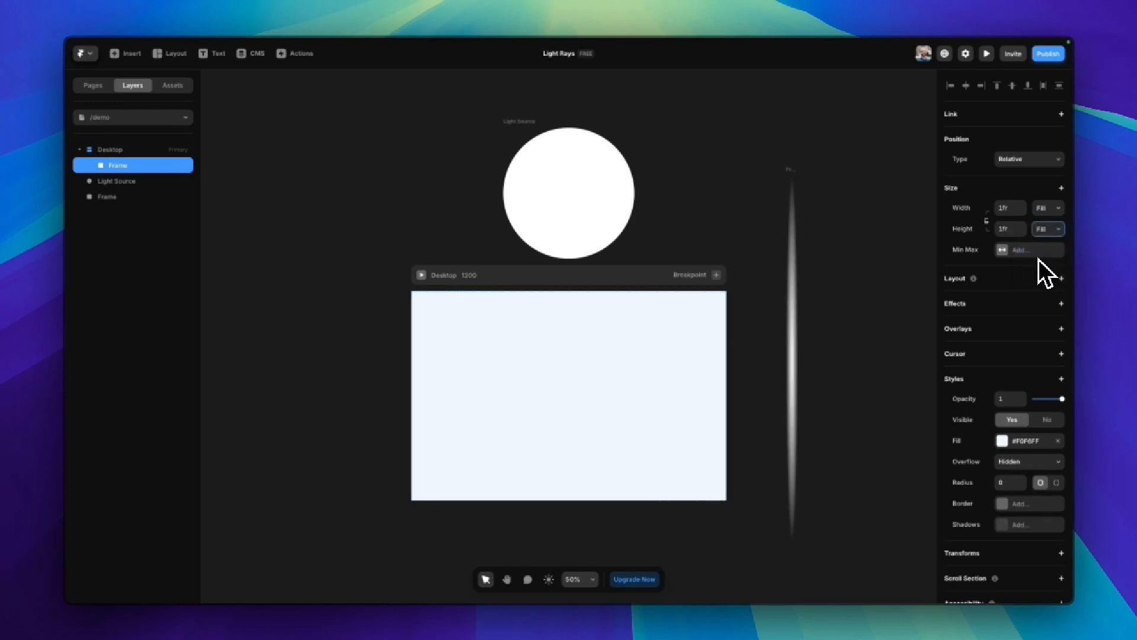
left_click(1060, 441)
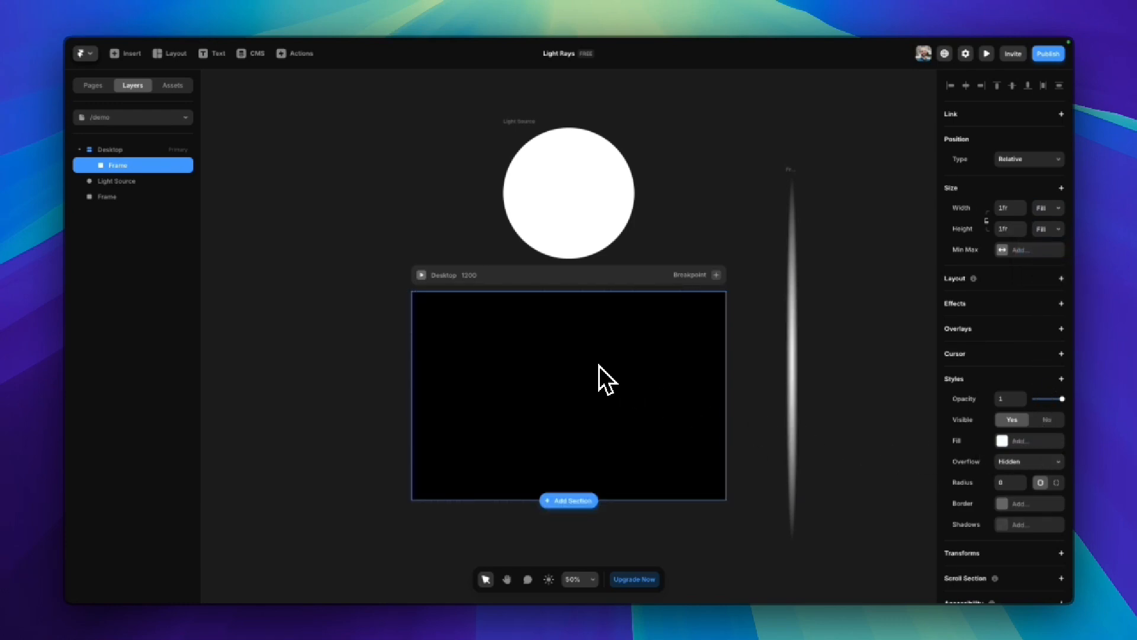
Move the gradient frame so its top end sits at the Light Source circle's centre, and rename it "Beam".
left_click_drag(795, 351, 567, 364)
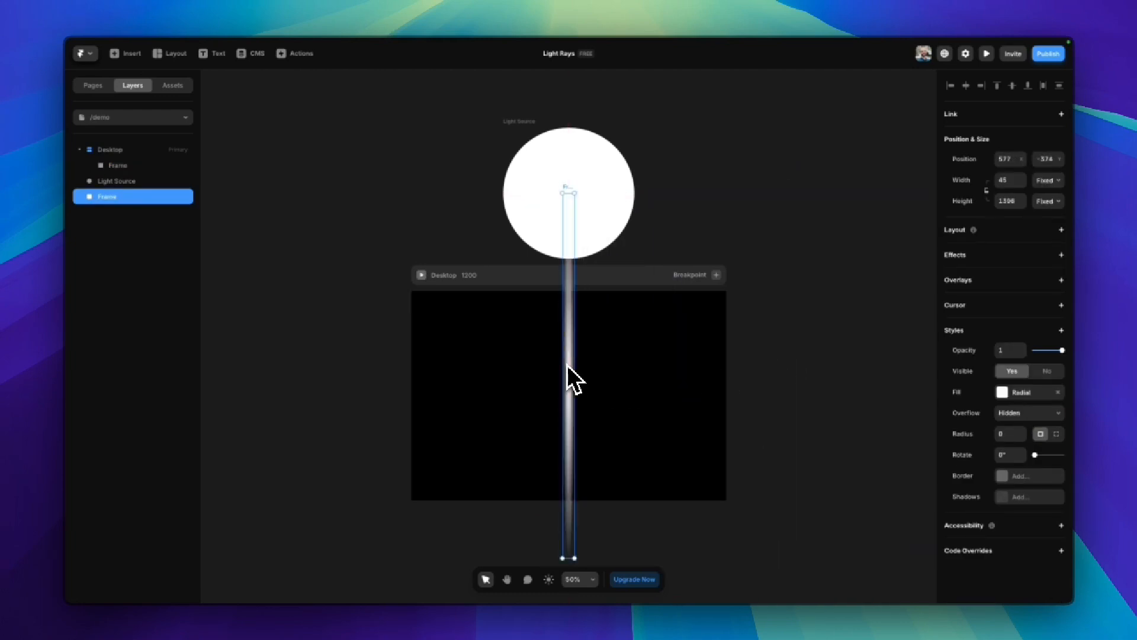
double_click(108, 199)
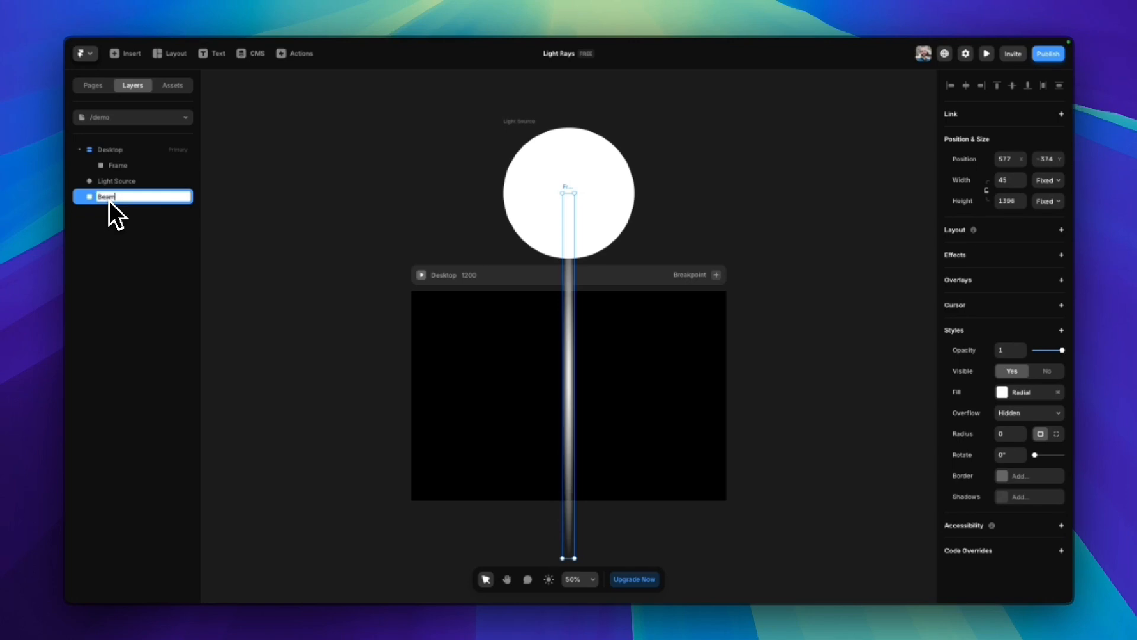
key("Return")
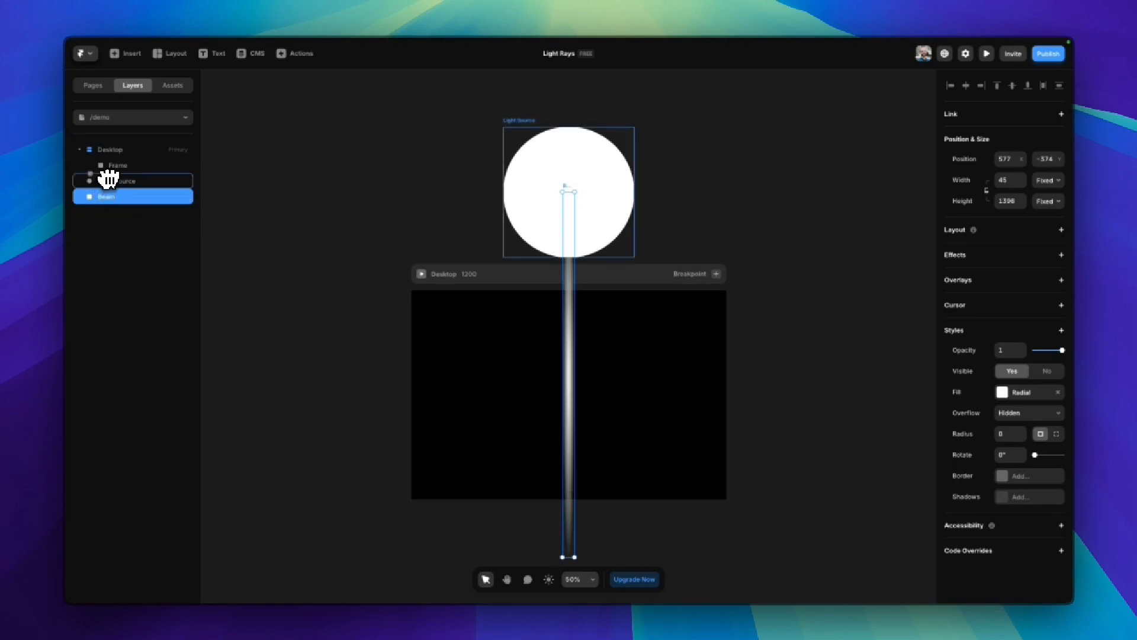
Nest the Beam layer inside the Desktop's inner frame and duplicate it.
left_click_drag(116, 163, 114, 162)
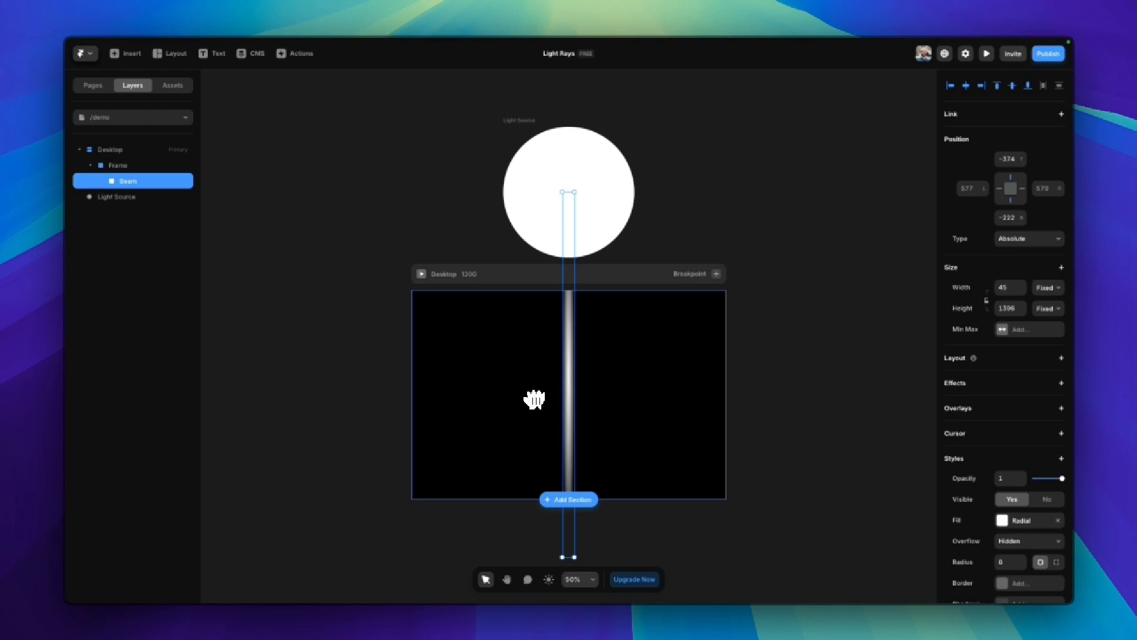
key("super+d")
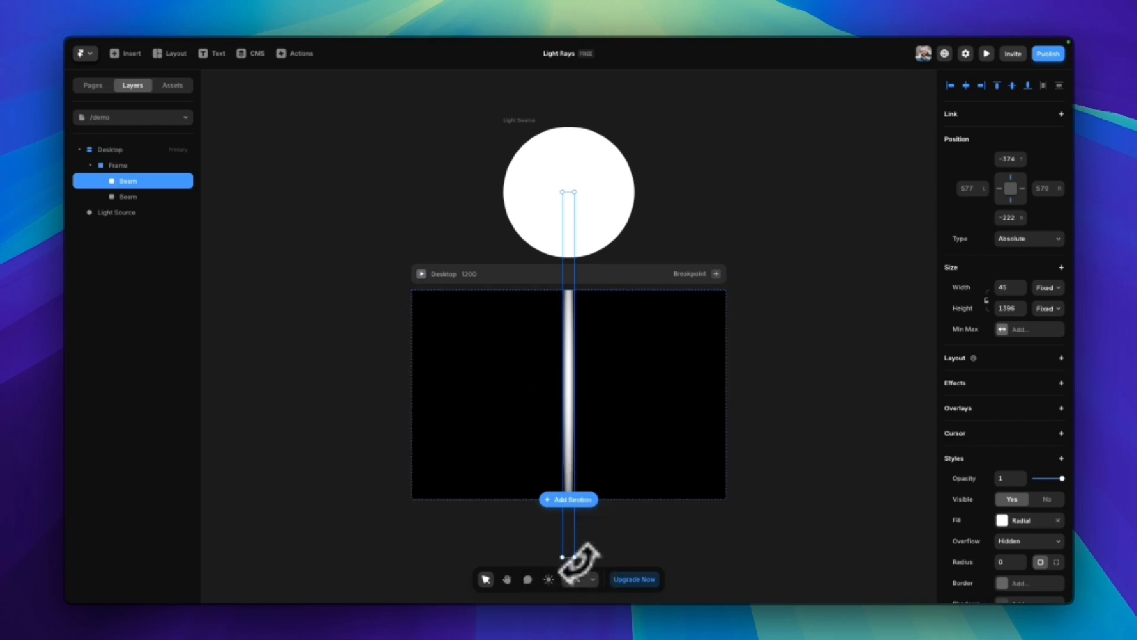
Try rotating the duplicated beam about its centre, and undo the rotation.
left_click_drag(579, 556, 645, 528)
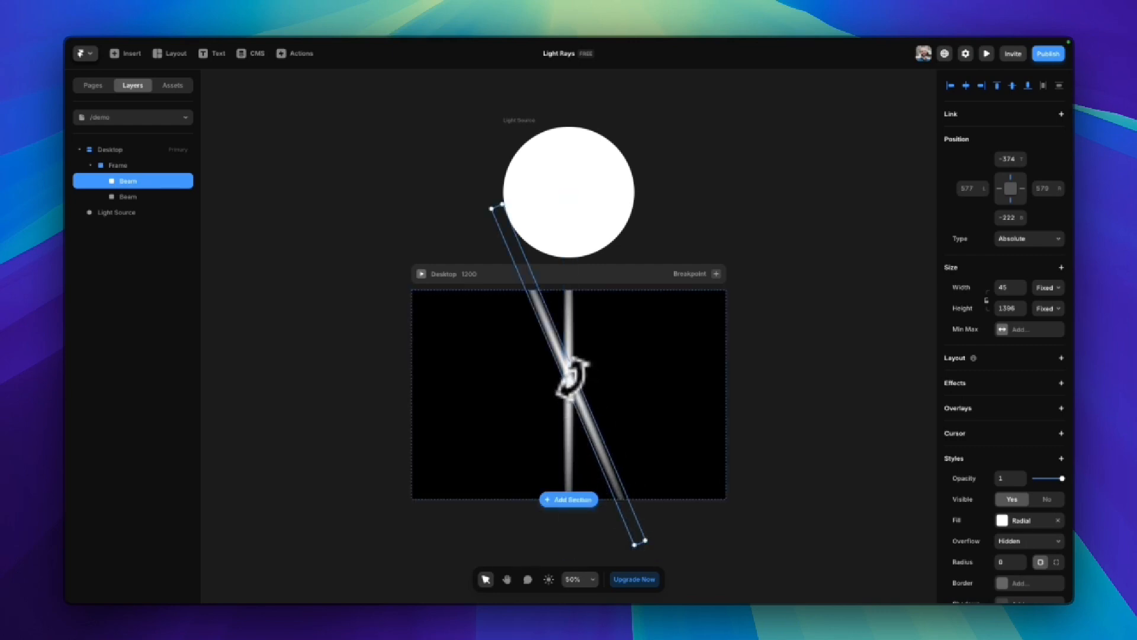
key("super+z")
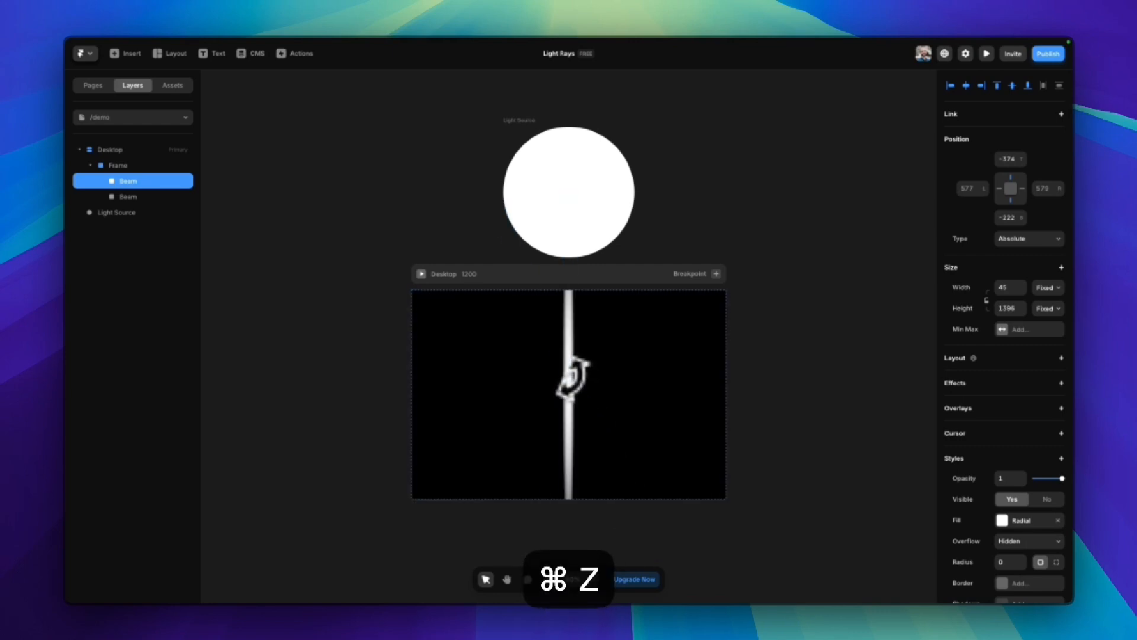
Add an Origin transform to the duplicated beam and set its Y origin to 0%.
scroll(995, 468, "down", 4)
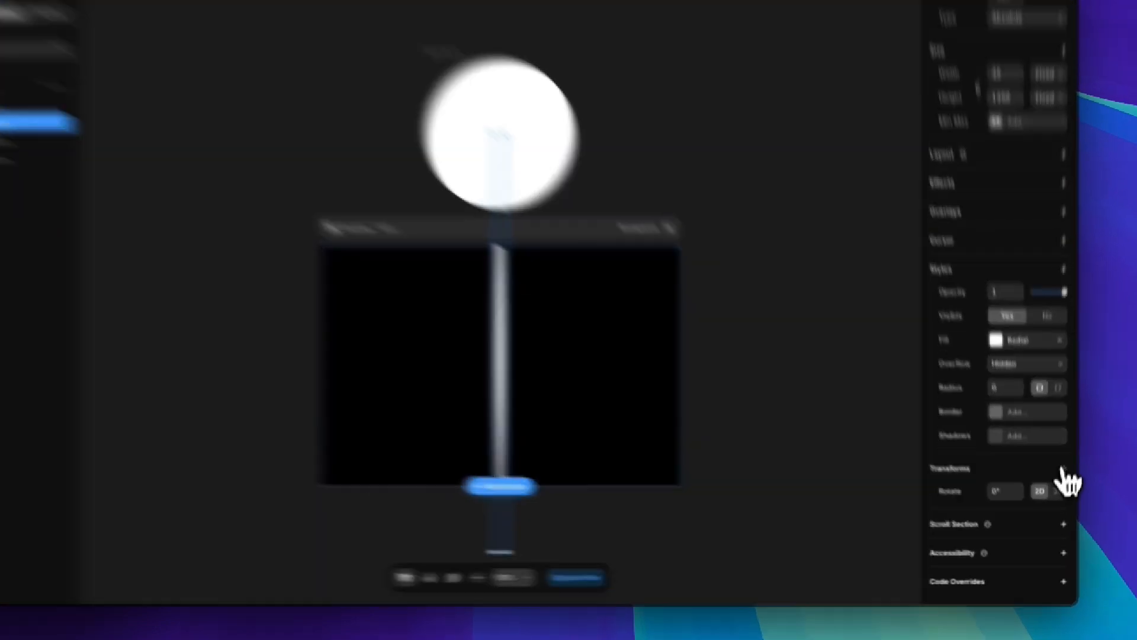
left_click(1062, 484)
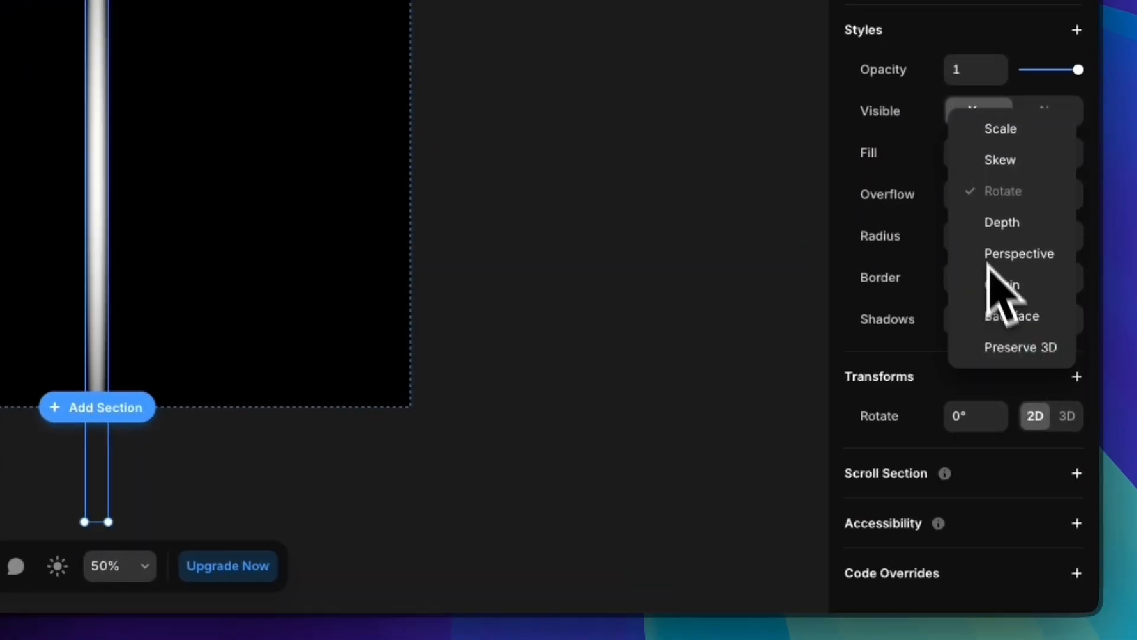
left_click(998, 285)
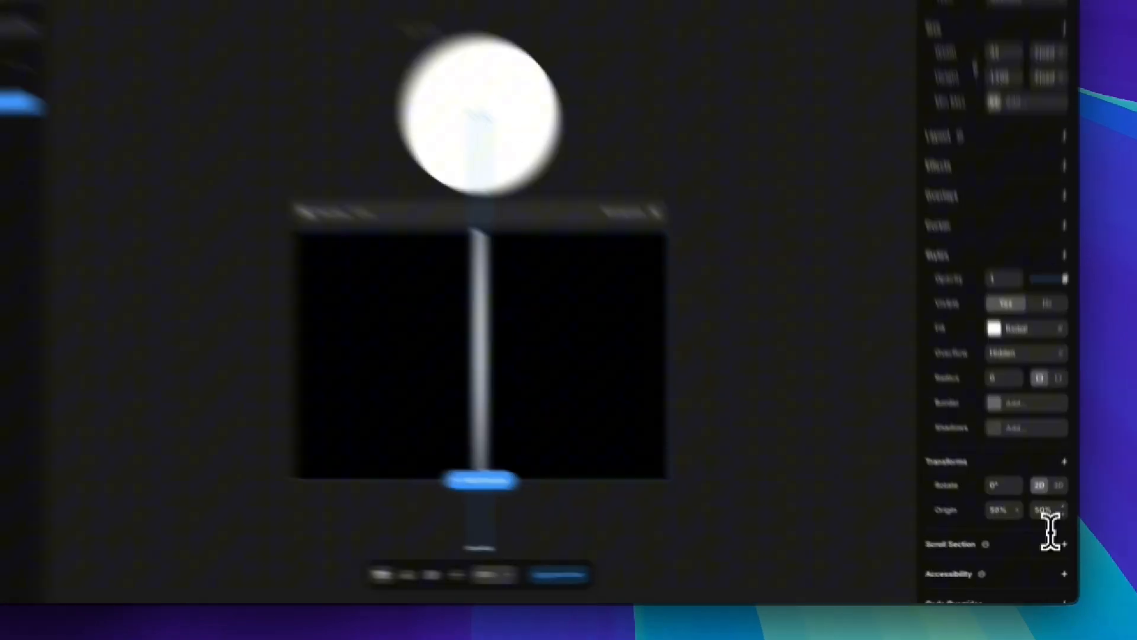
left_click(1047, 525)
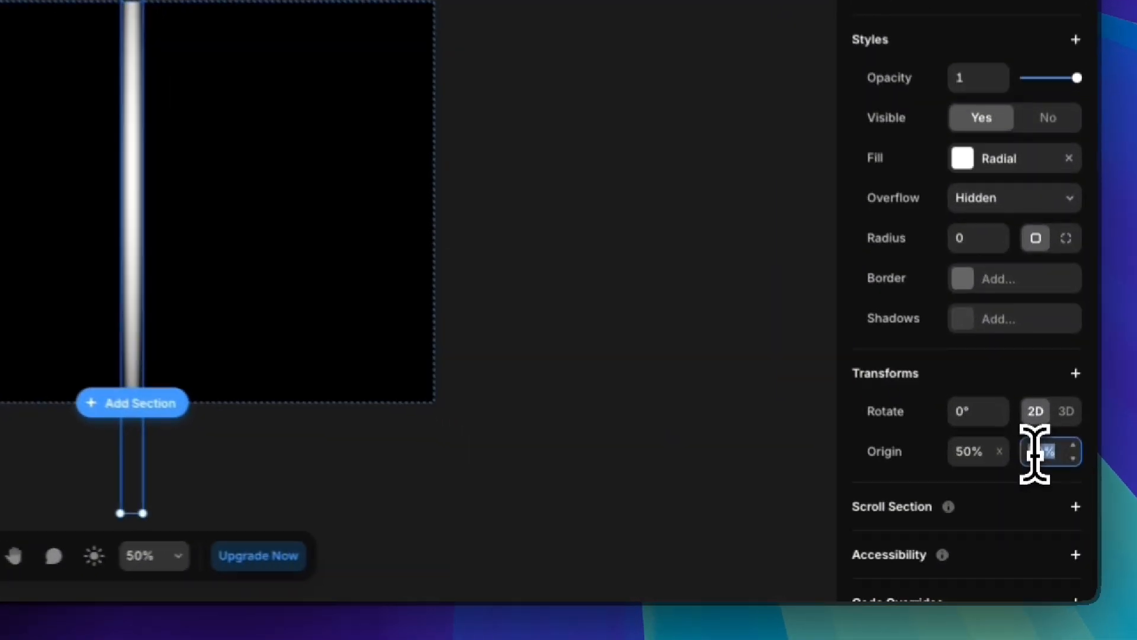
type("0")
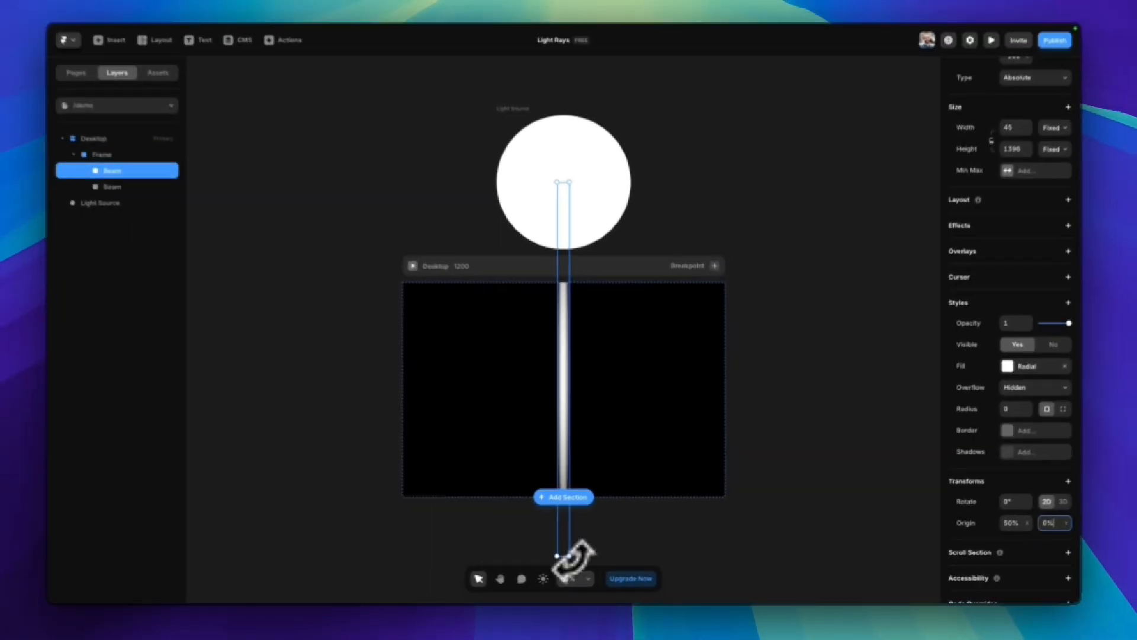
Rotate the duplicated beam to about -22°, then duplicate and rotate more beams to fan them out on both sides of the vertical one.
left_click_drag(521, 540, 659, 553)
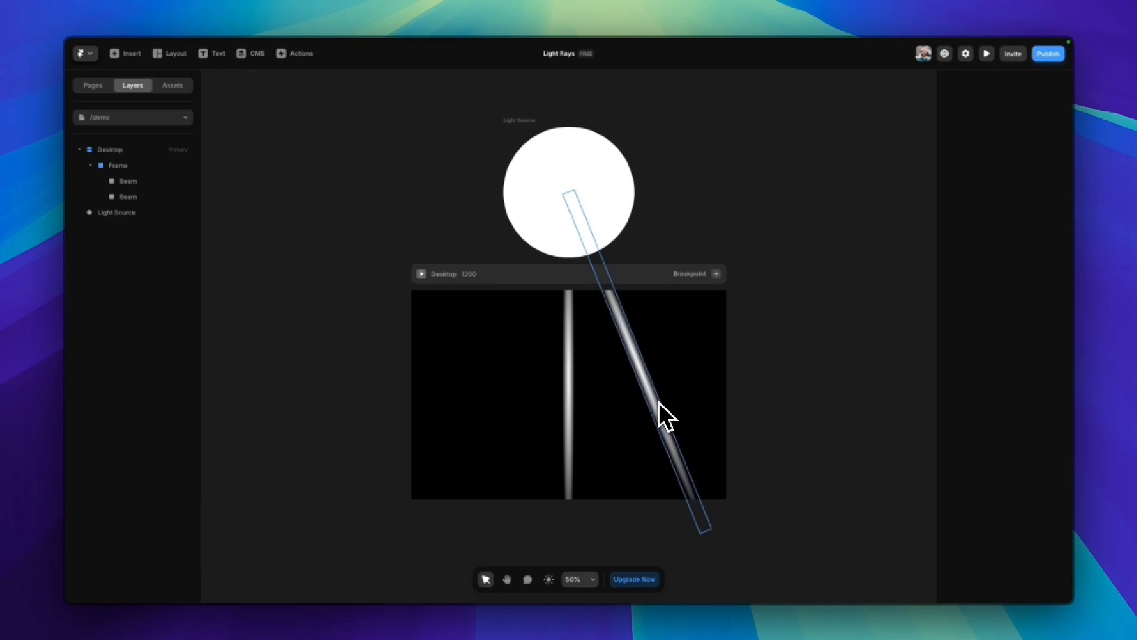
key("super+d")
left_click_drag(704, 542, 522, 557)
key("super+d")
key("super+d")
key("super+d")
left_click_drag(522, 556, 577, 477)
key("super+d")
key("super+d")
Fill the gaps in the fan by duplicating a beam and rotating the copies just right of the vertical beam.
left_click(607, 480)
left_click_drag(628, 556, 639, 554)
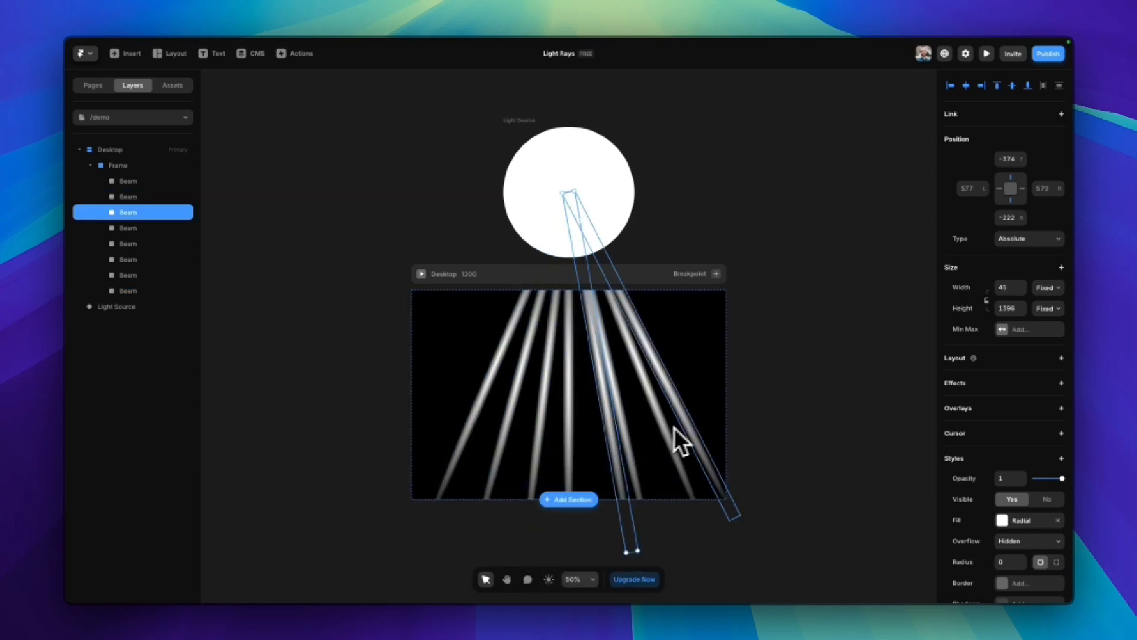
key("super+d")
left_click_drag(628, 553, 613, 558)
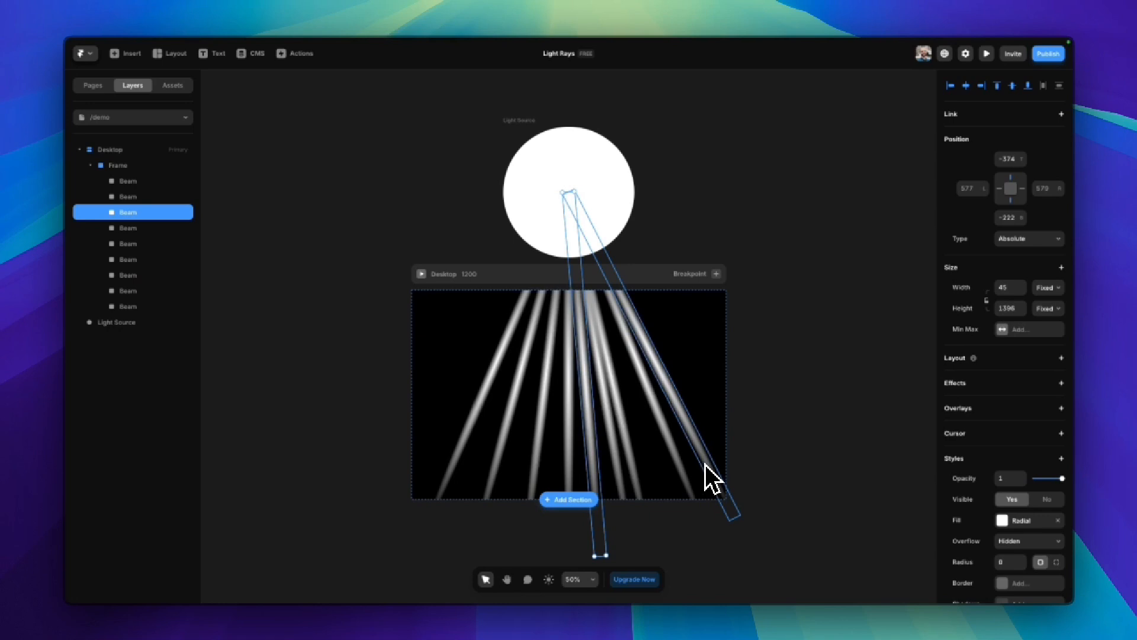
left_click(799, 485)
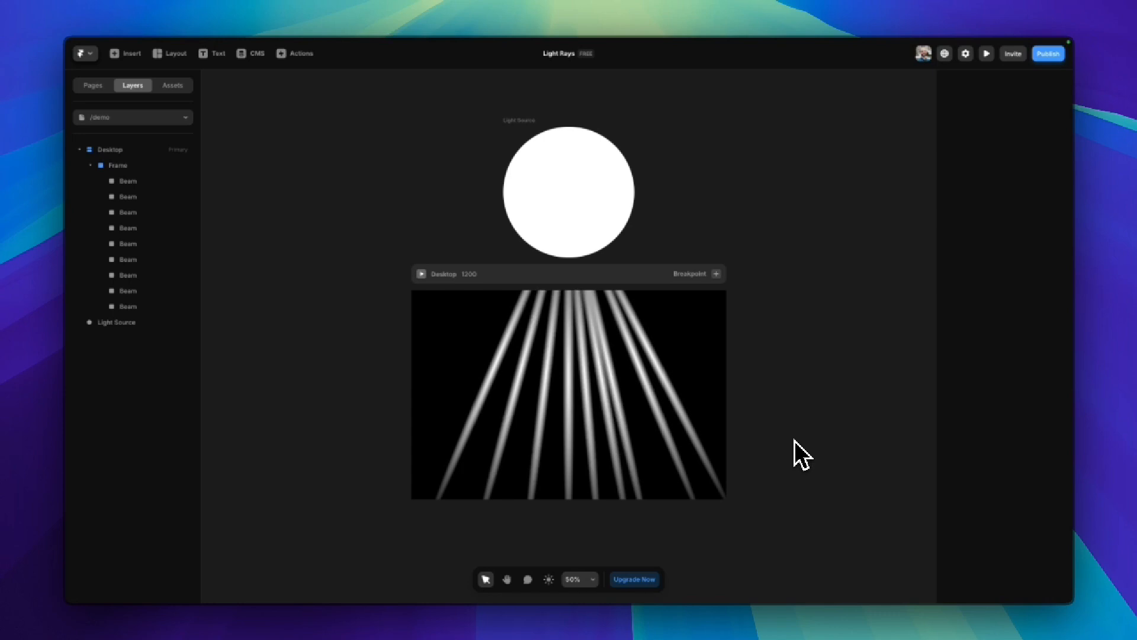
Narrow the second beam from the left to a width of 34 and lower its opacity to 0.49.
left_click(517, 396)
left_click_drag(515, 385, 521, 385)
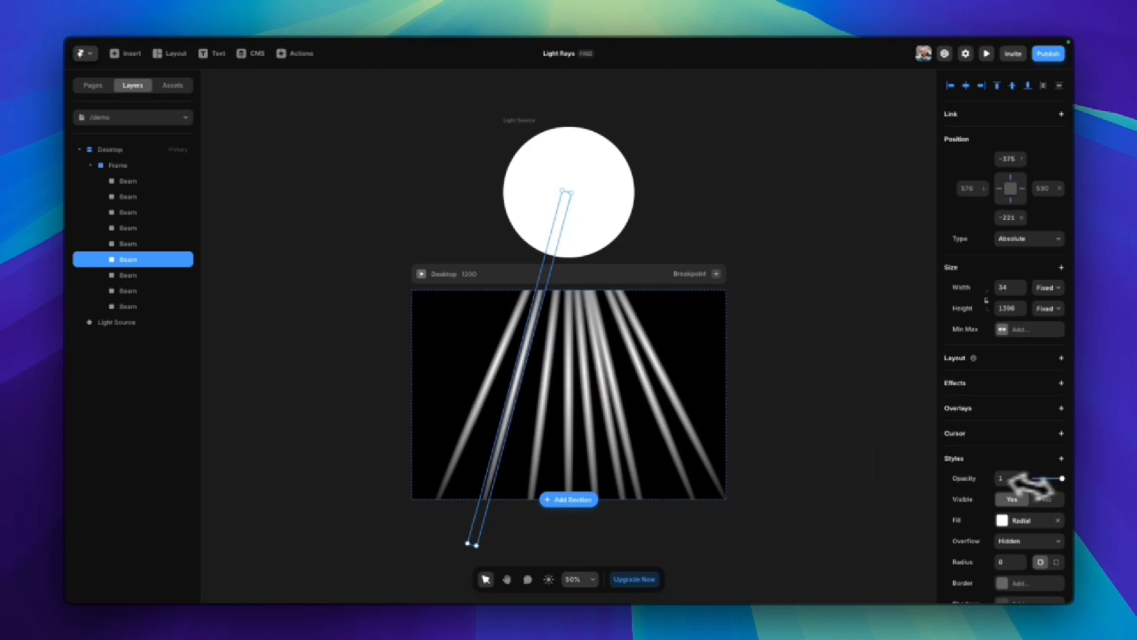
left_click_drag(1062, 478, 1049, 483)
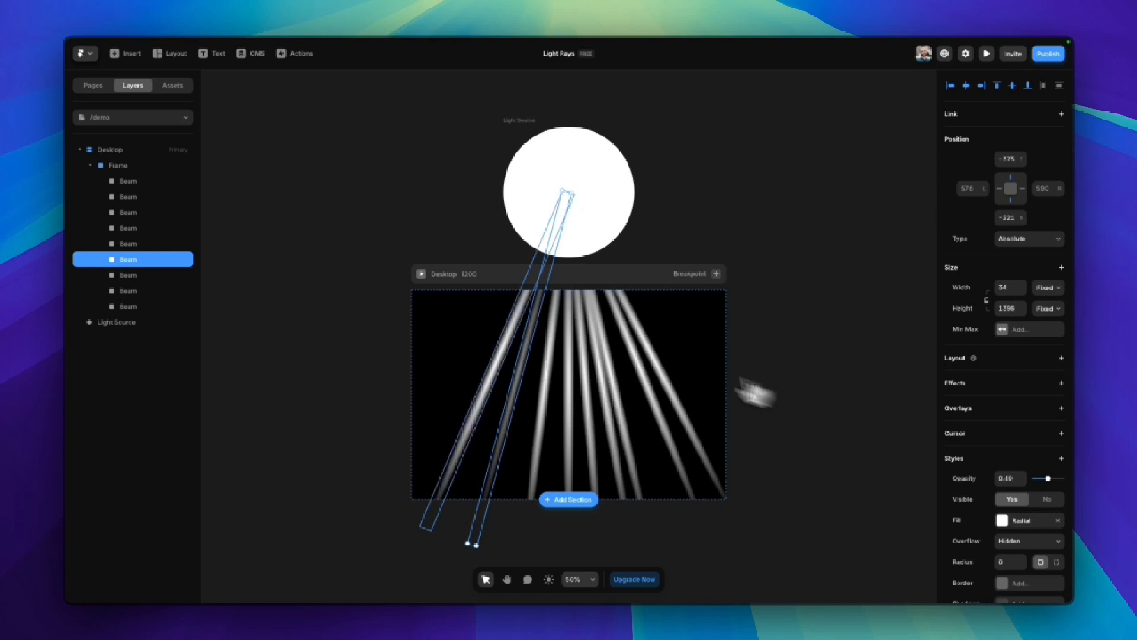
Add a Blur filter to the inner frame holding the beams and increase its strength to soften the rays.
left_click(118, 166)
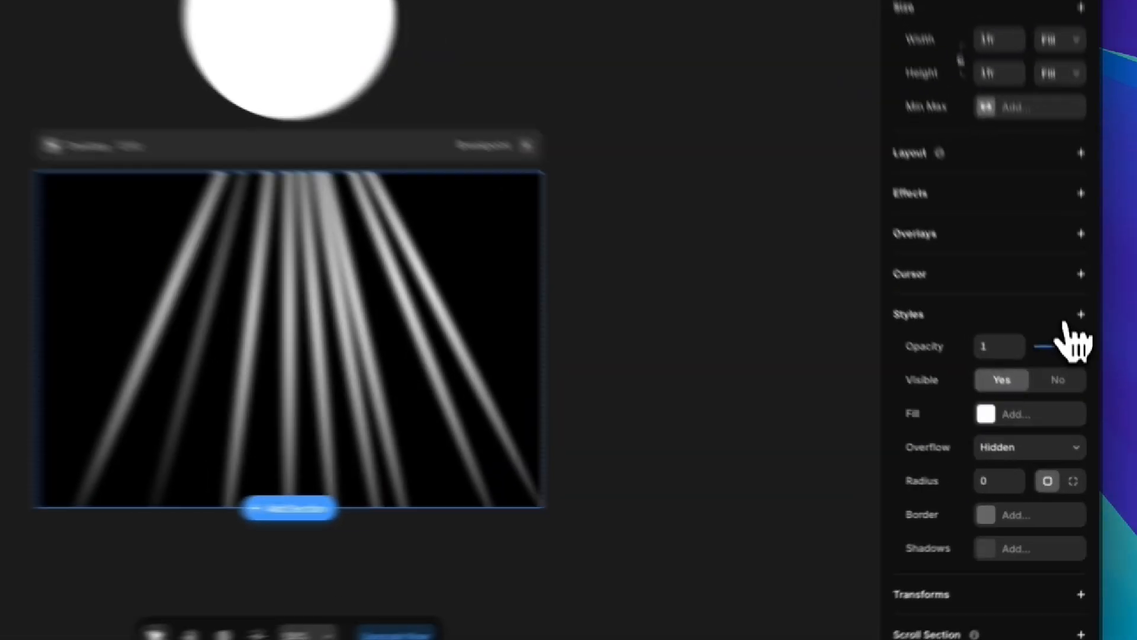
left_click(1081, 314)
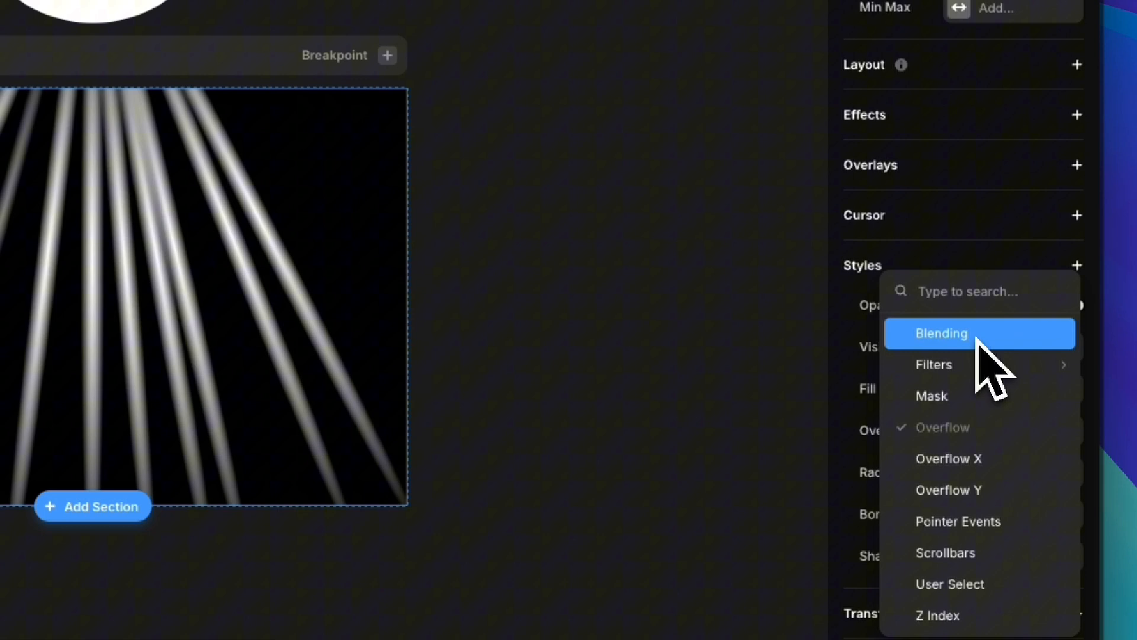
mouse_move(967, 368)
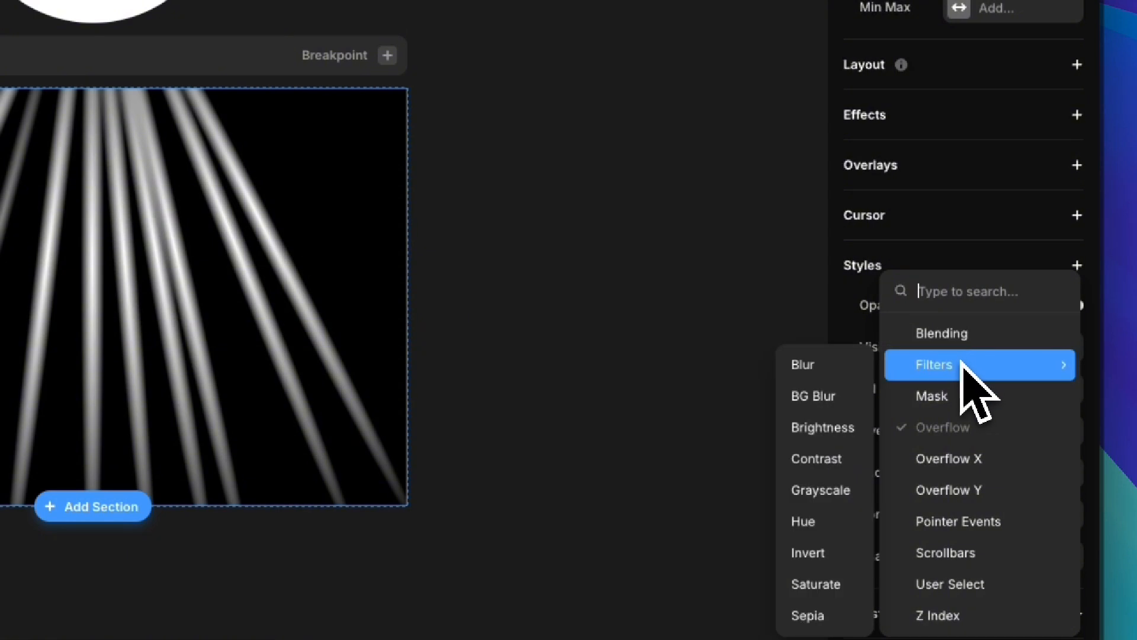
left_click(861, 367)
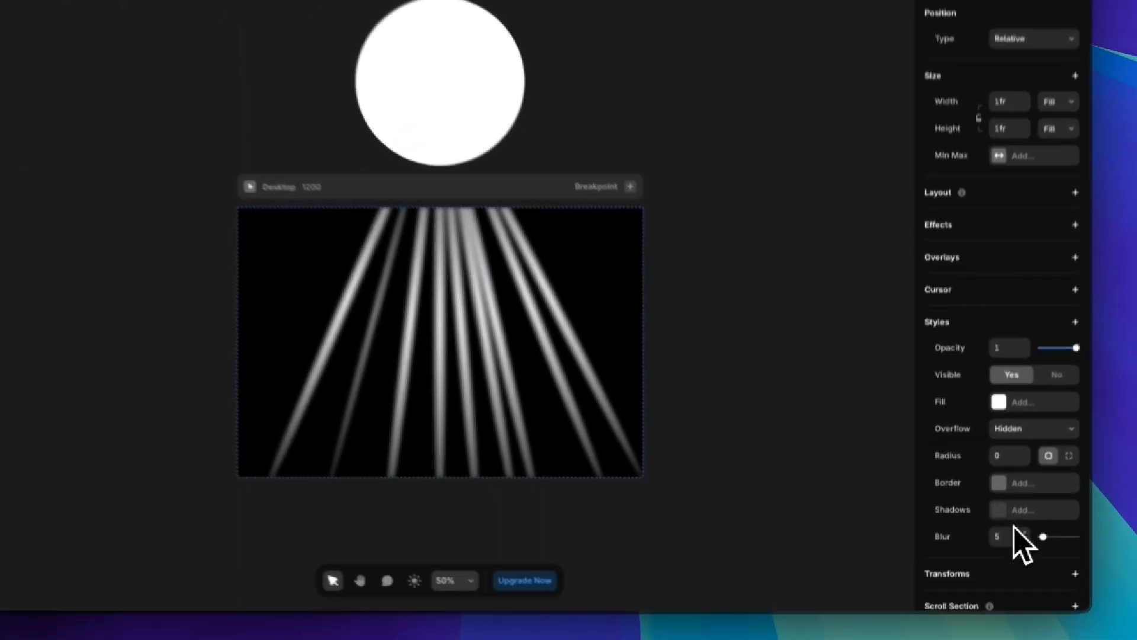
left_click_drag(1029, 589, 1034, 592)
left_click_drag(1054, 527, 1057, 527)
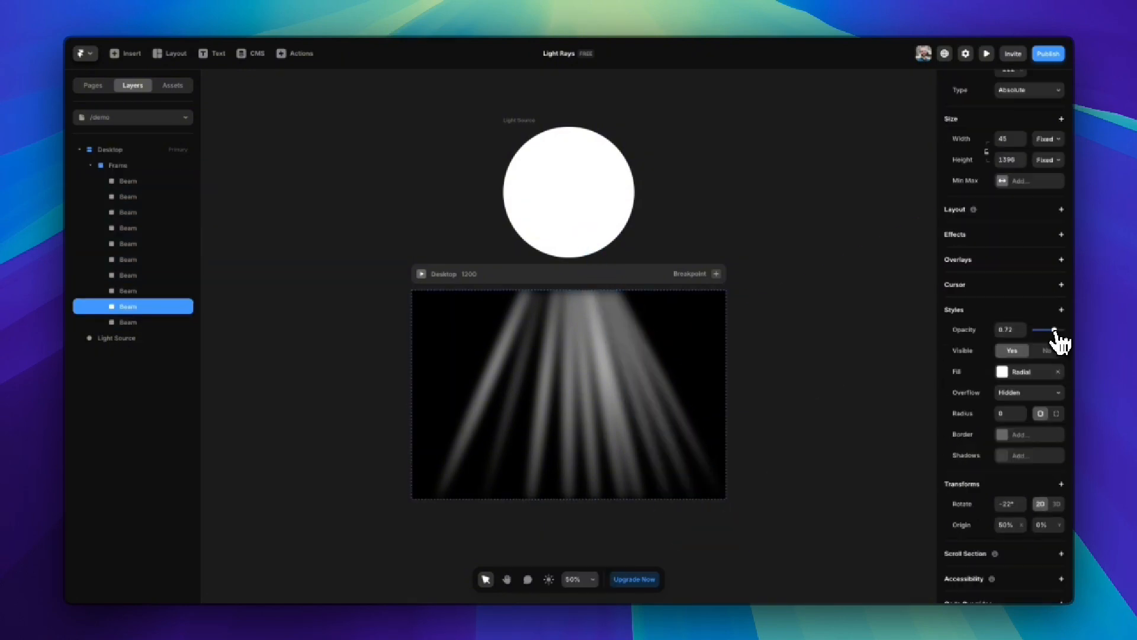
Place two copies of the Light Source circle in the inner frame beneath the beams, the 500 × 500 one at 0.49 opacity.
left_click(526, 393)
left_click(613, 234)
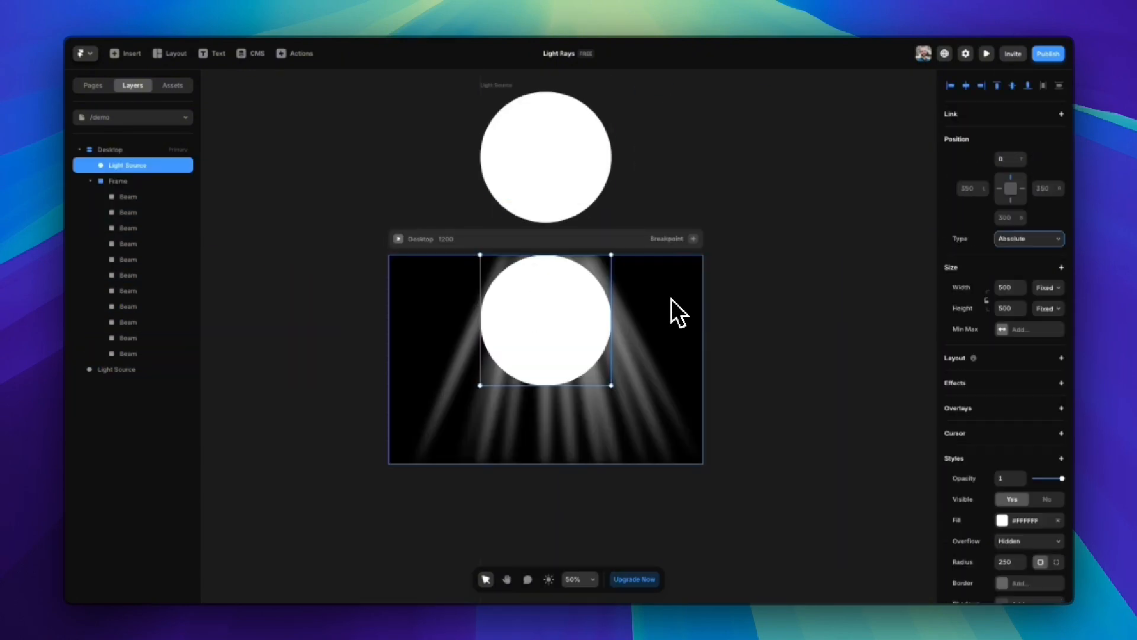
left_click_drag(119, 162, 146, 355)
key("shift+Return")
left_click(189, 353)
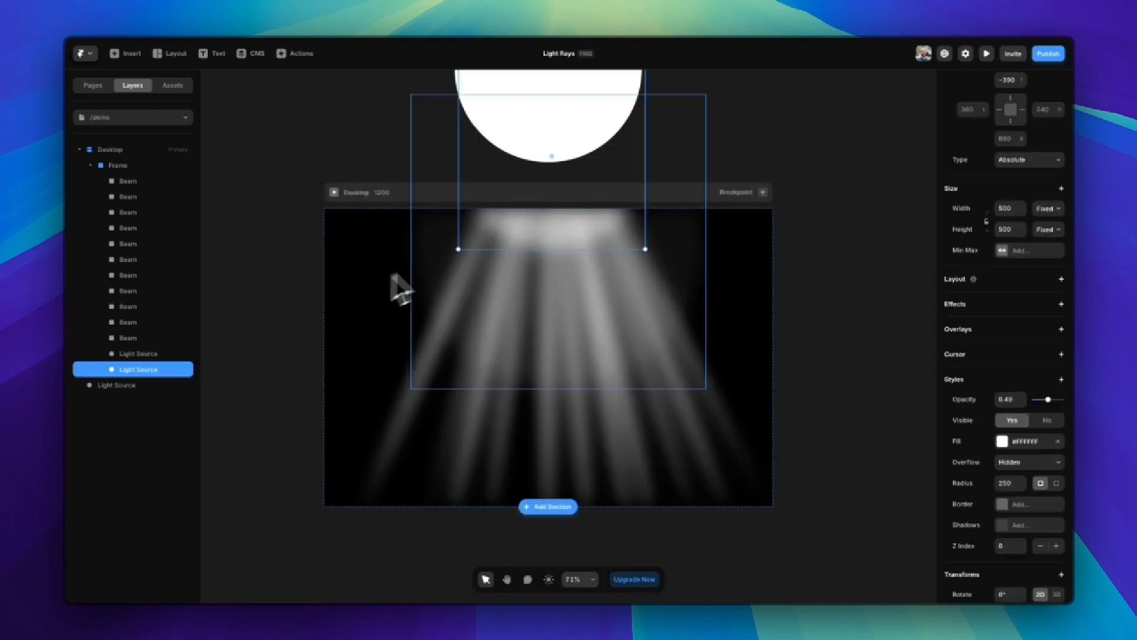
Lower the larger Light Source copy's opacity and increase the blur on the inner frame.
key("Up")
left_click(138, 354)
left_click_drag(1048, 479, 1039, 478)
left_click(118, 165)
left_click(1011, 544)
key("shift+Up")
Narrow the larger Light Source copy inside the frame and blur it.
left_click(138, 354)
left_click_drag(706, 235, 674, 235)
left_click(138, 369)
left_click(1023, 401)
left_click(138, 353)
left_click(1010, 308)
left_click(1062, 289)
left_click_drag(1038, 455, 1061, 462)
Add a Blur filter of 100 to the smaller Light Source copy, with its width at 376 and opacity at 0.41.
left_click(138, 369)
left_click(1062, 378)
left_click(991, 428)
left_click(138, 353)
left_click(786, 342)
key("super+minus")
scroll(786, 439, "up", 1)
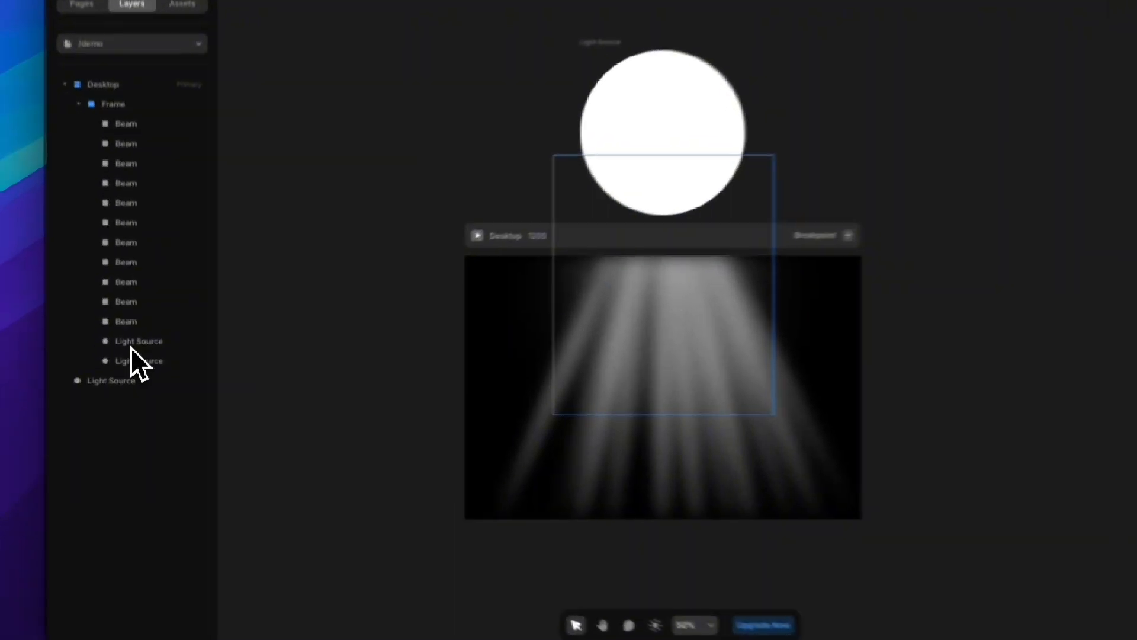
left_click(132, 354)
left_click(135, 358)
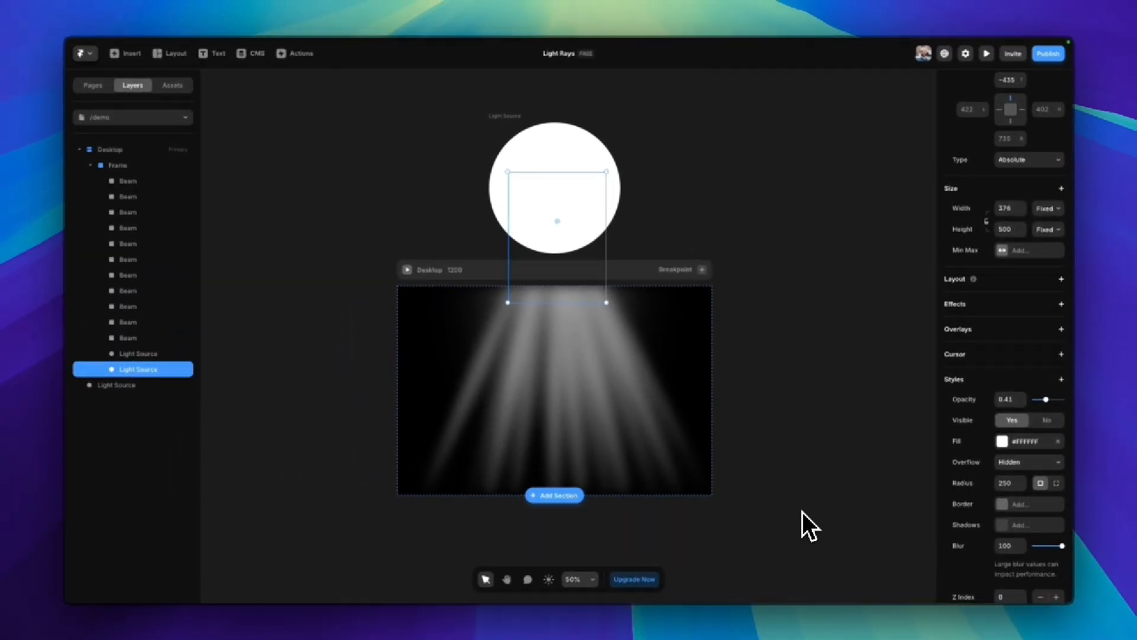
left_click(807, 514)
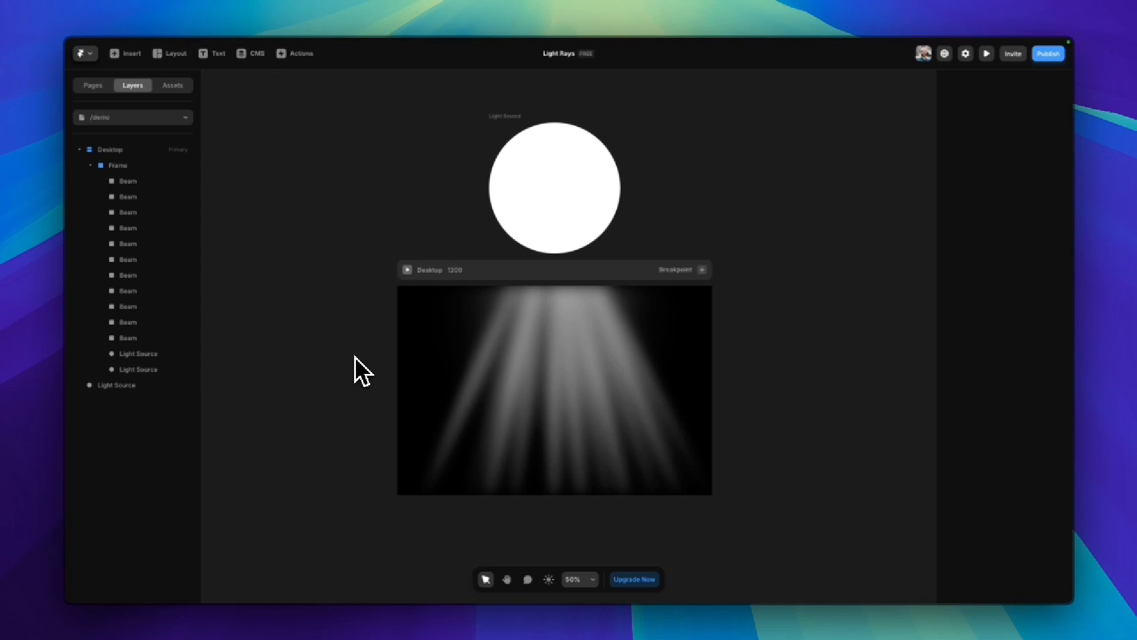
Lock the two Light Source layers inside the inner frame.
left_click(141, 355)
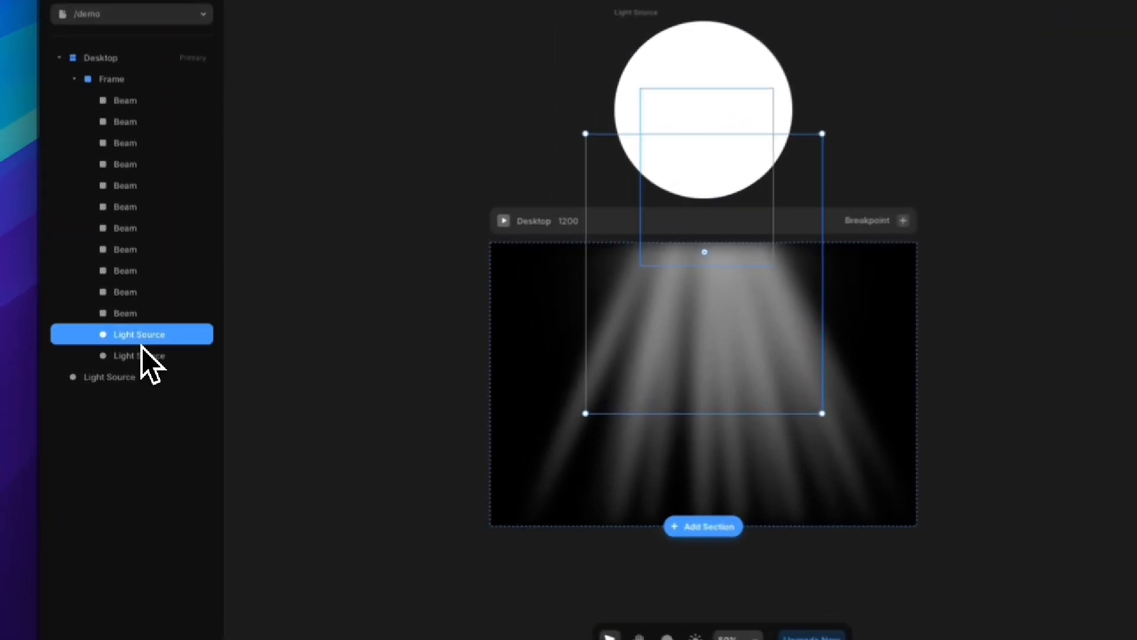
left_click(141, 355, "shift")
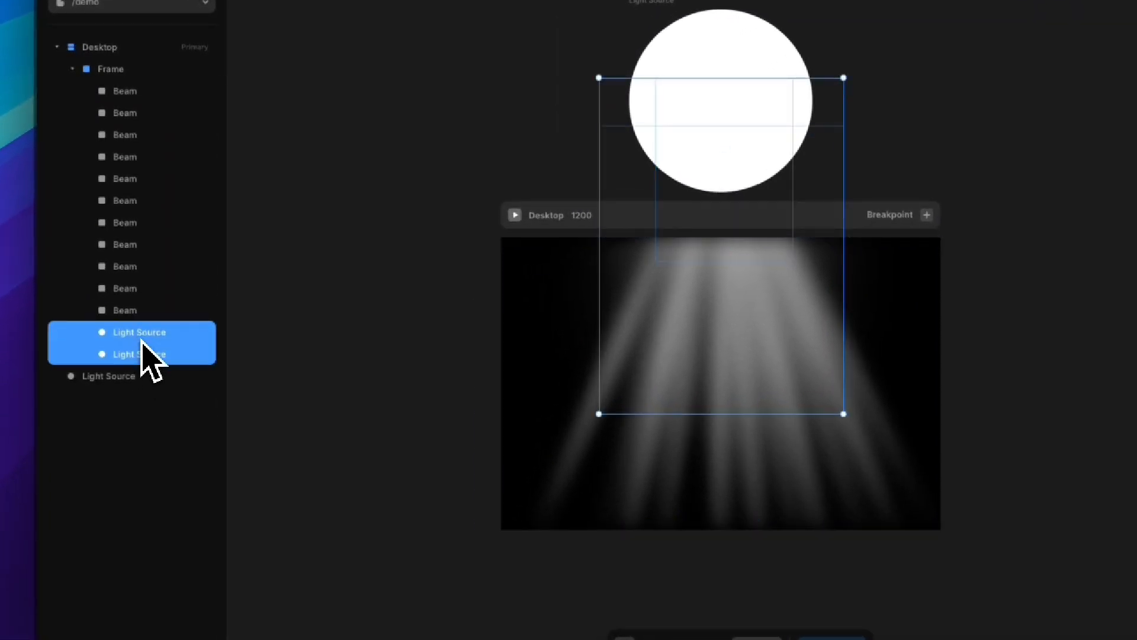
key("super+l")
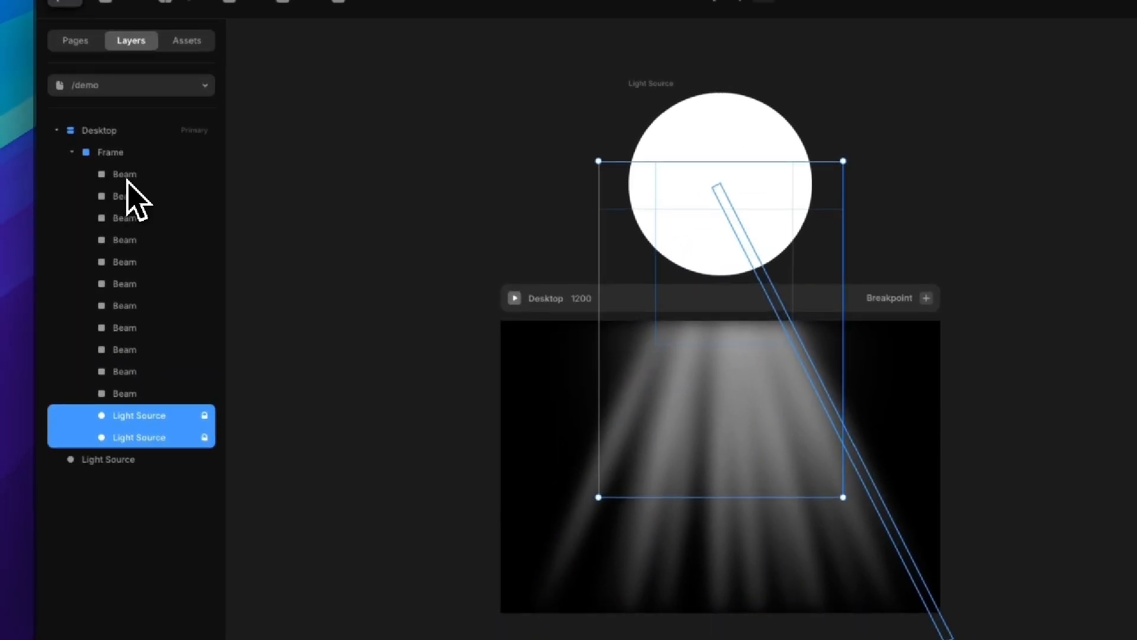
left_click(89, 116)
Add a Loop effect to five non-adjacent Beam layers: the second, fourth, seventh, ninth and eleventh in the layer list.
left_click(125, 199)
left_click(126, 240, "shift")
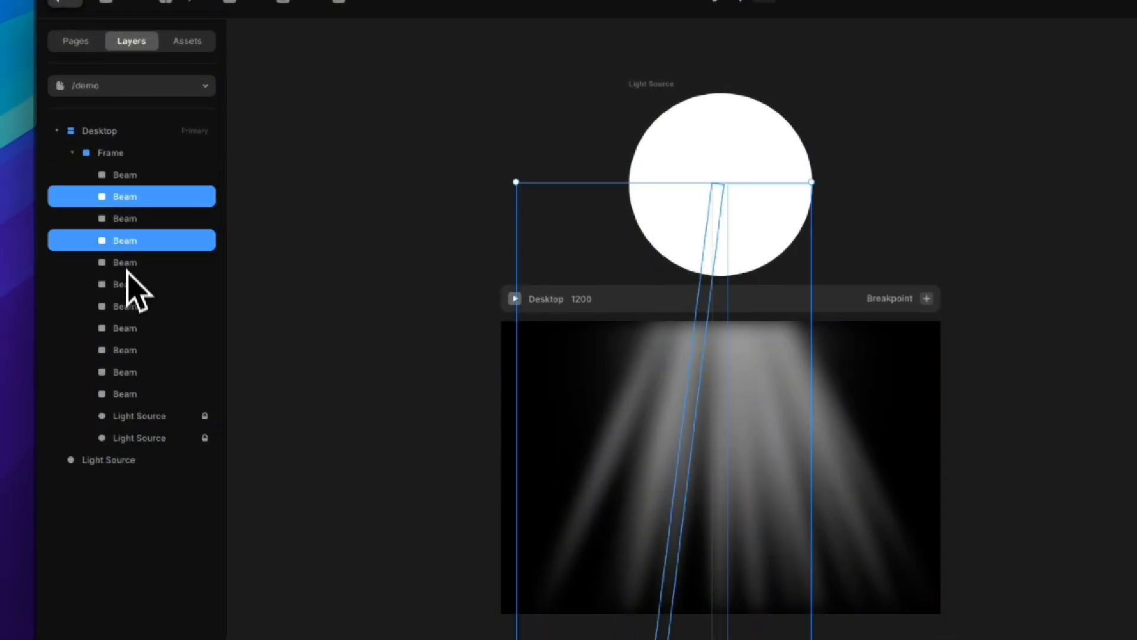
left_click(125, 306, "shift")
left_click(127, 350, "shift")
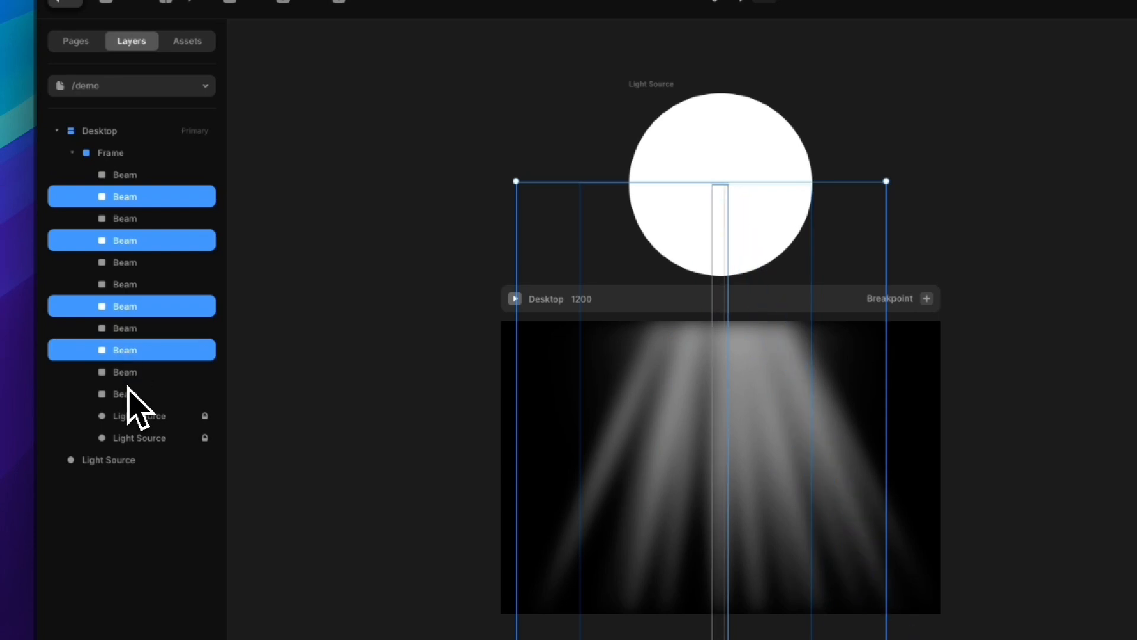
left_click(128, 394, "shift")
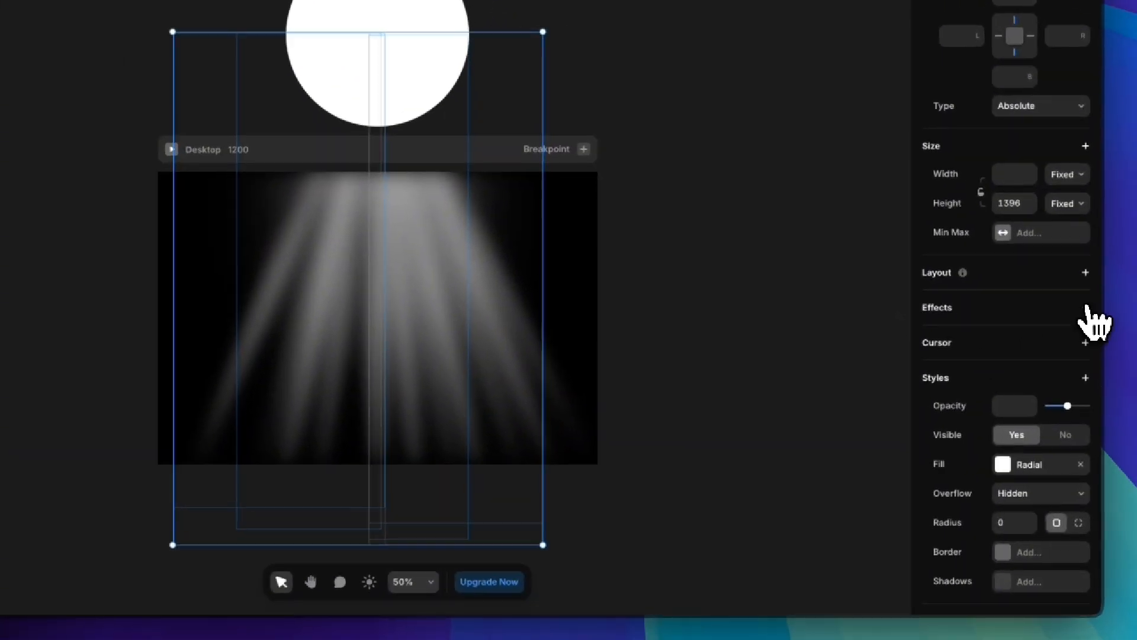
left_click(1087, 308)
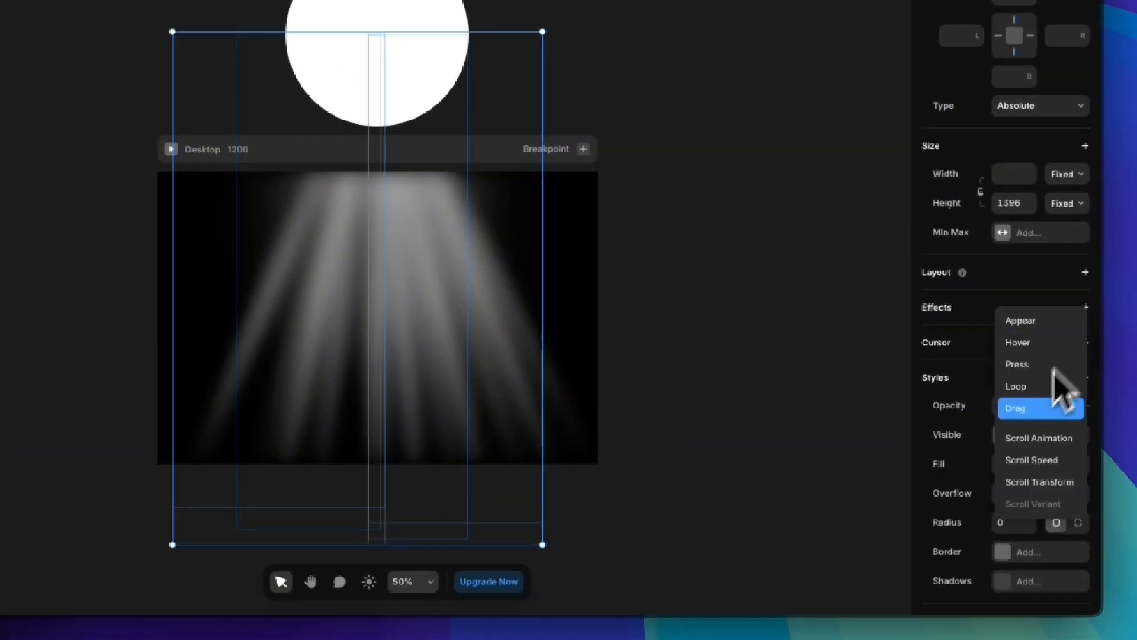
left_click(1031, 386)
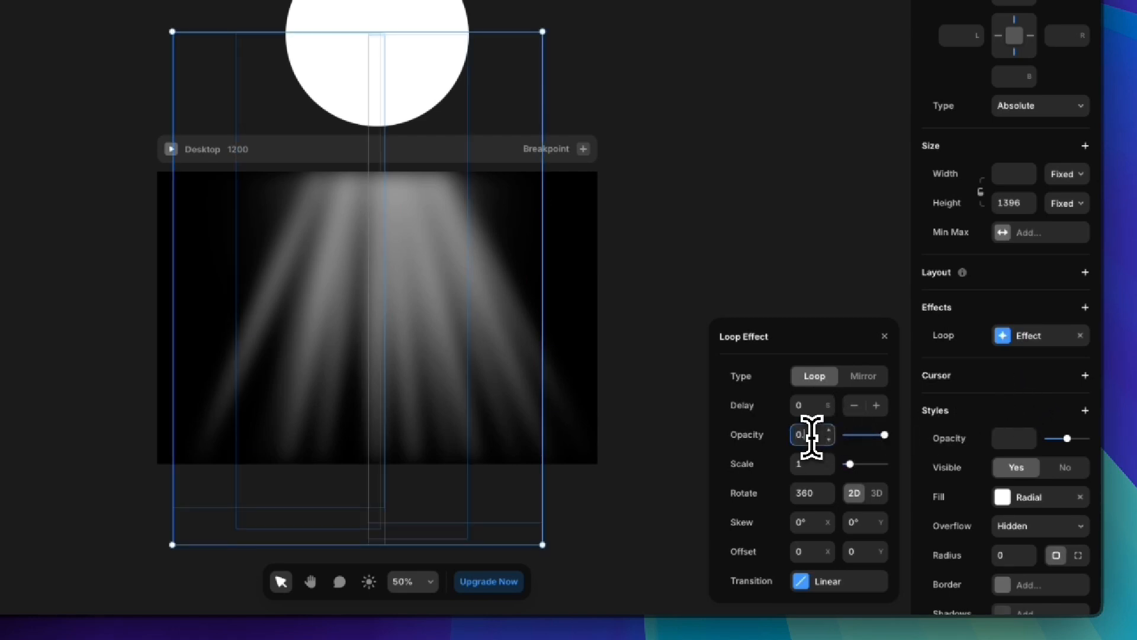
Set the Loop effect to 0.7 opacity, 0.9 scale and Mirror type, and lengthen its Linear transition time.
left_click(807, 465)
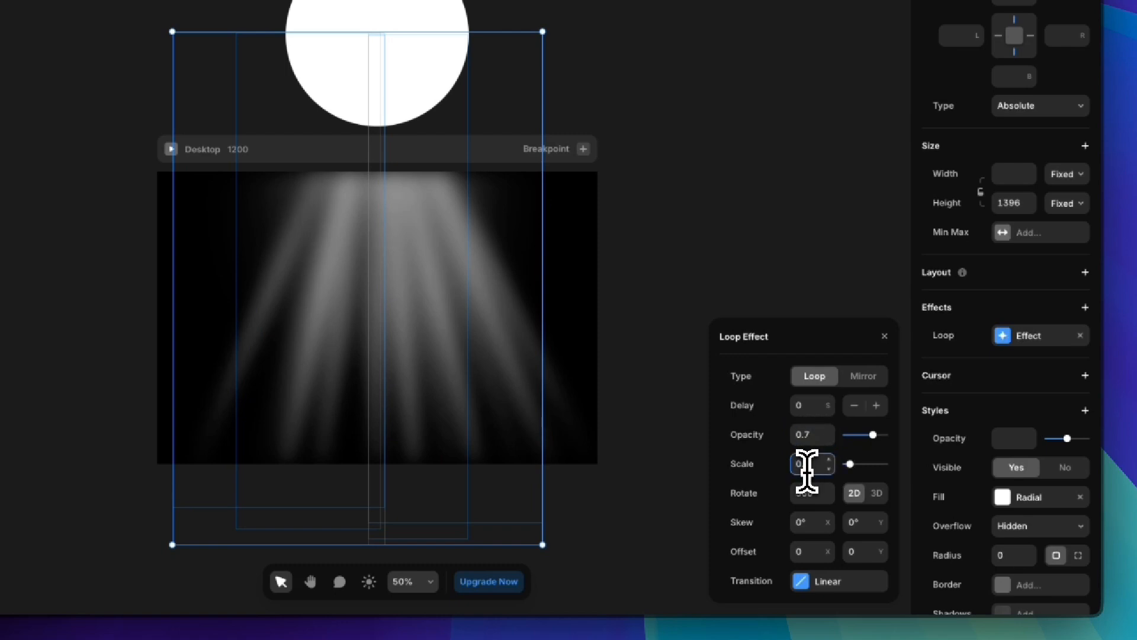
type("0.9")
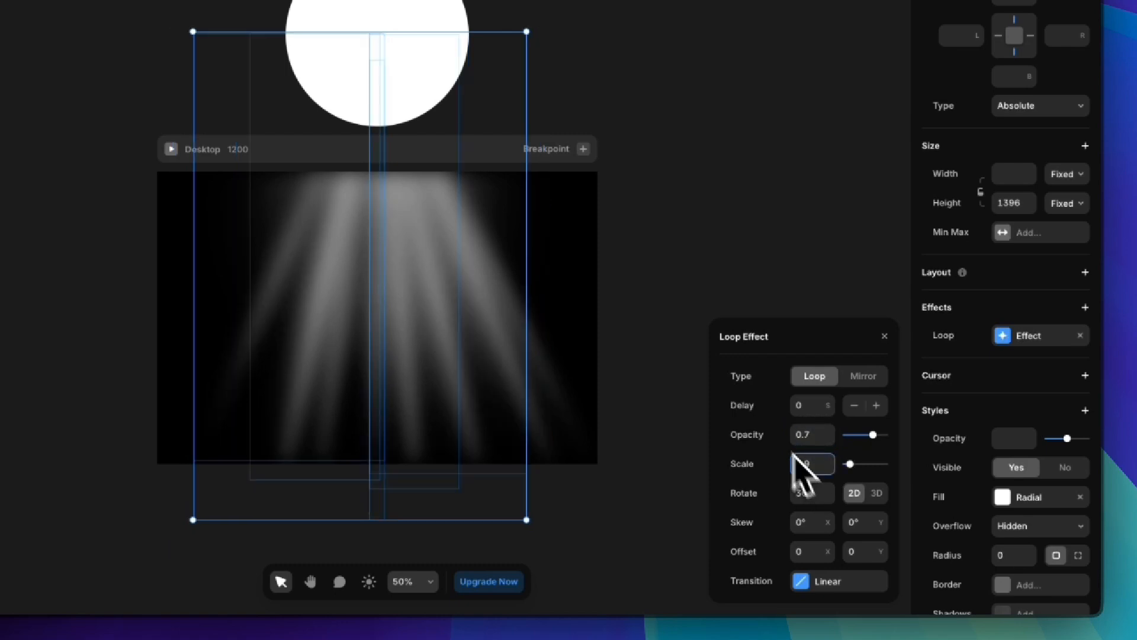
left_click(864, 382)
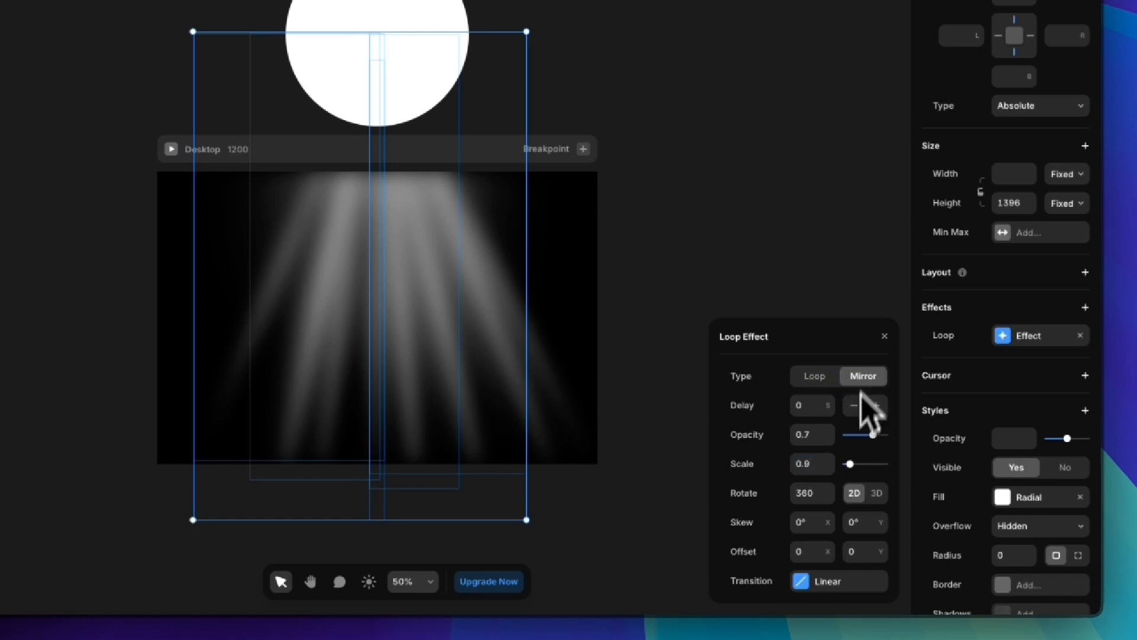
left_click(827, 584)
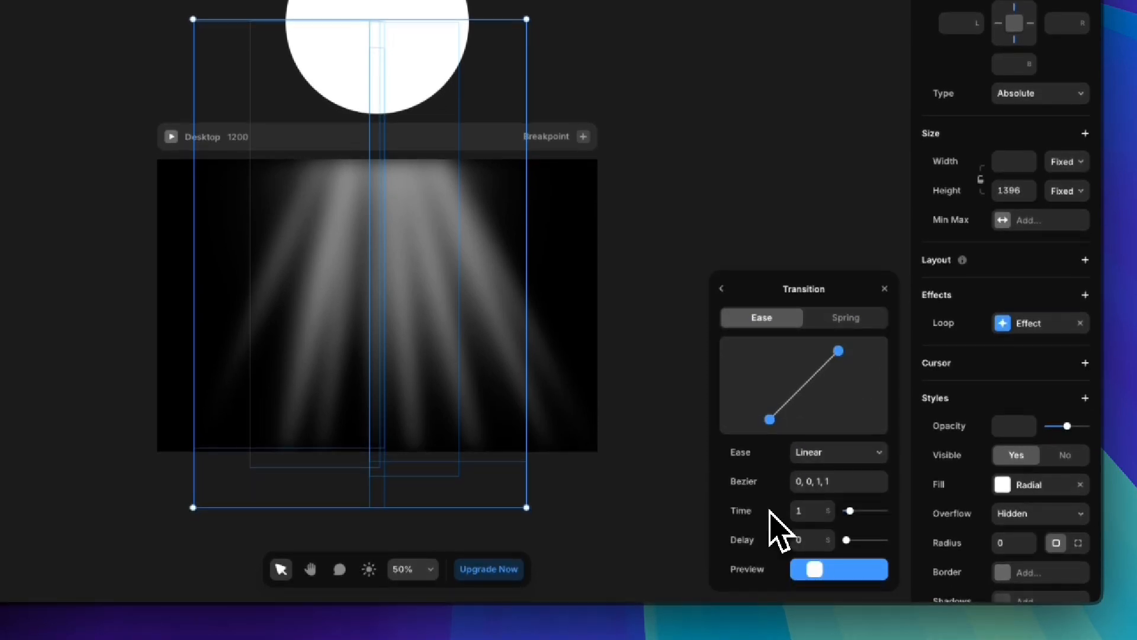
left_click(799, 511)
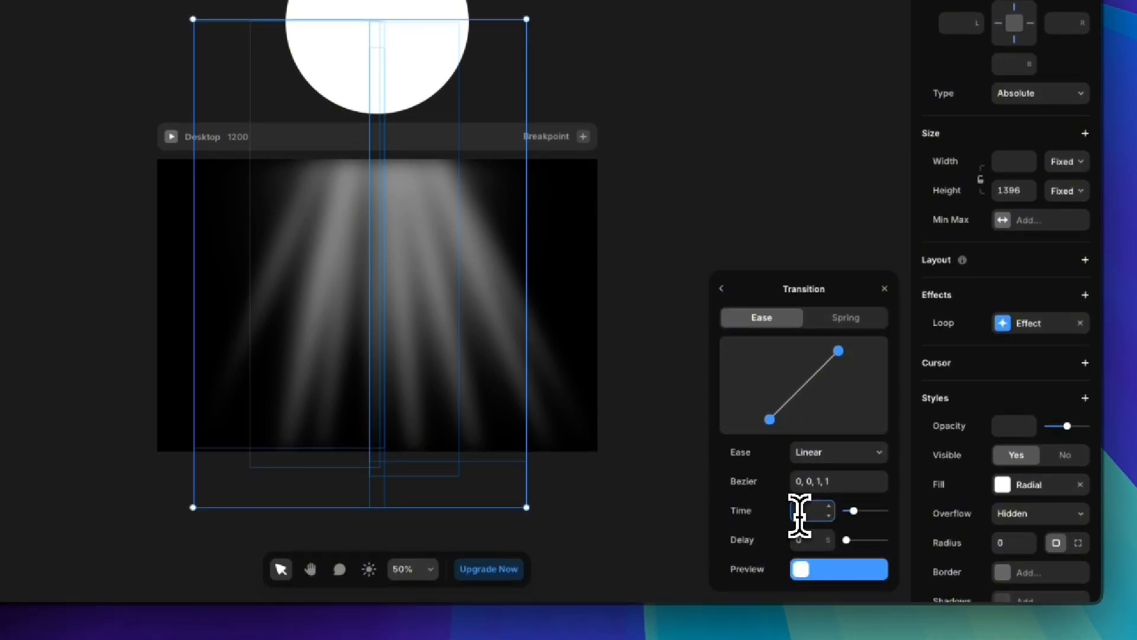
left_click(722, 288)
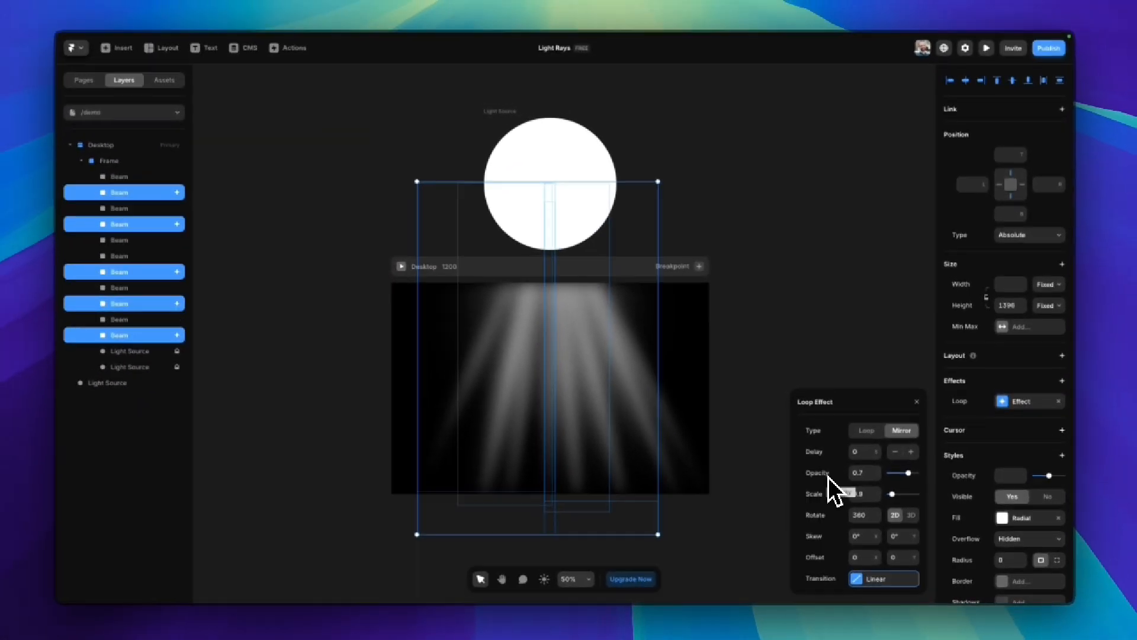
Set the Loop effect's rotation to 0 for the selected Beam layers and preview the page animation.
left_click(864, 515)
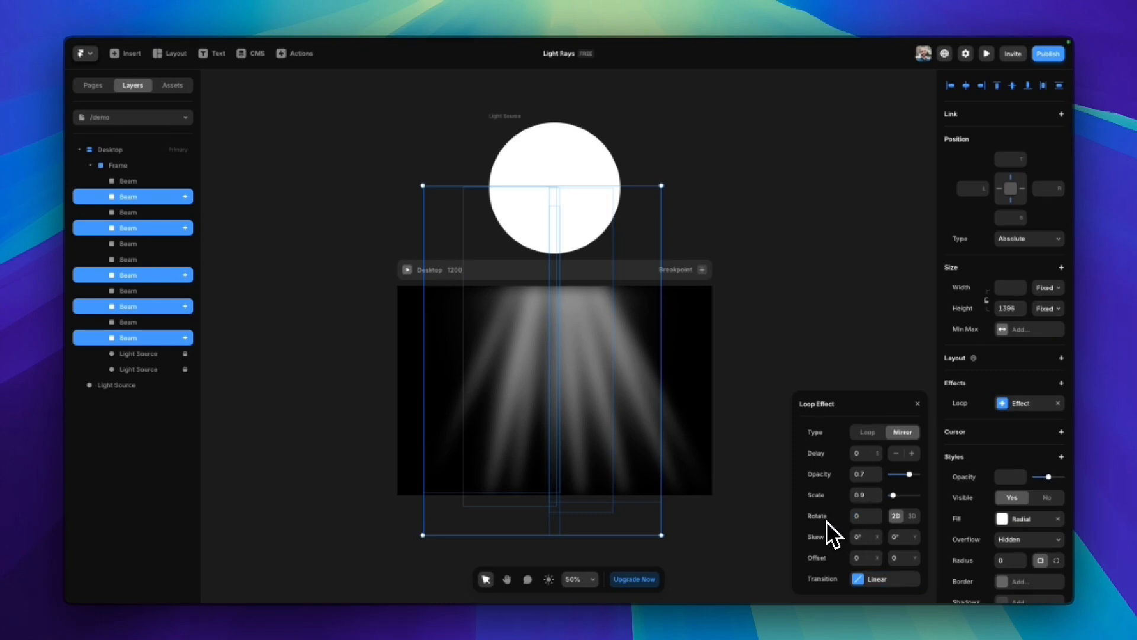
left_click(918, 404)
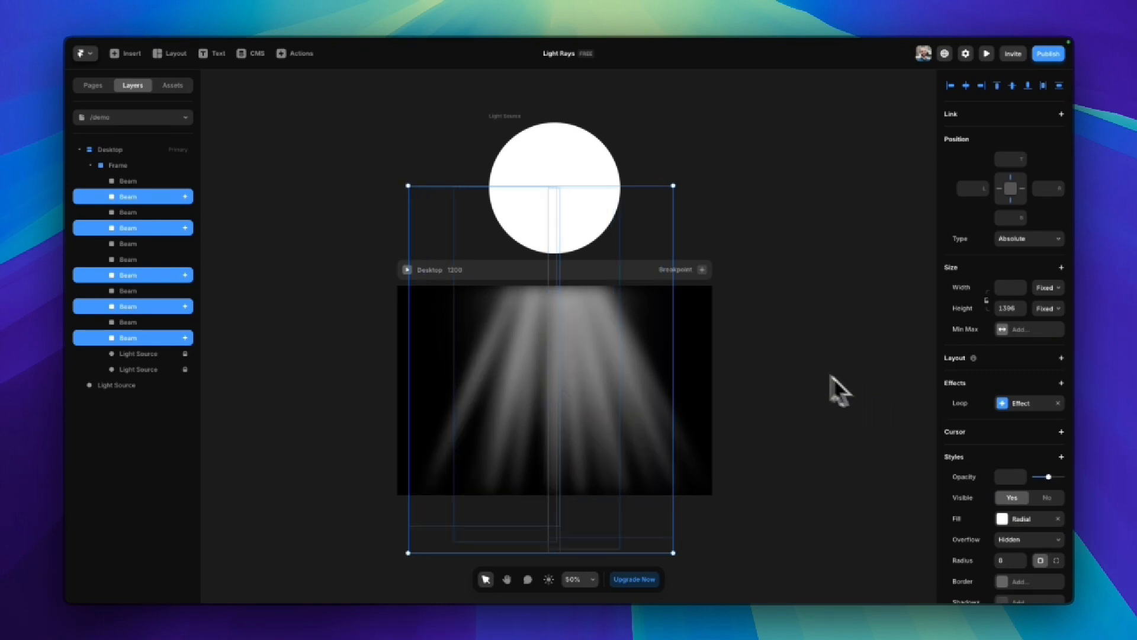
left_click(785, 356)
key("super+p")
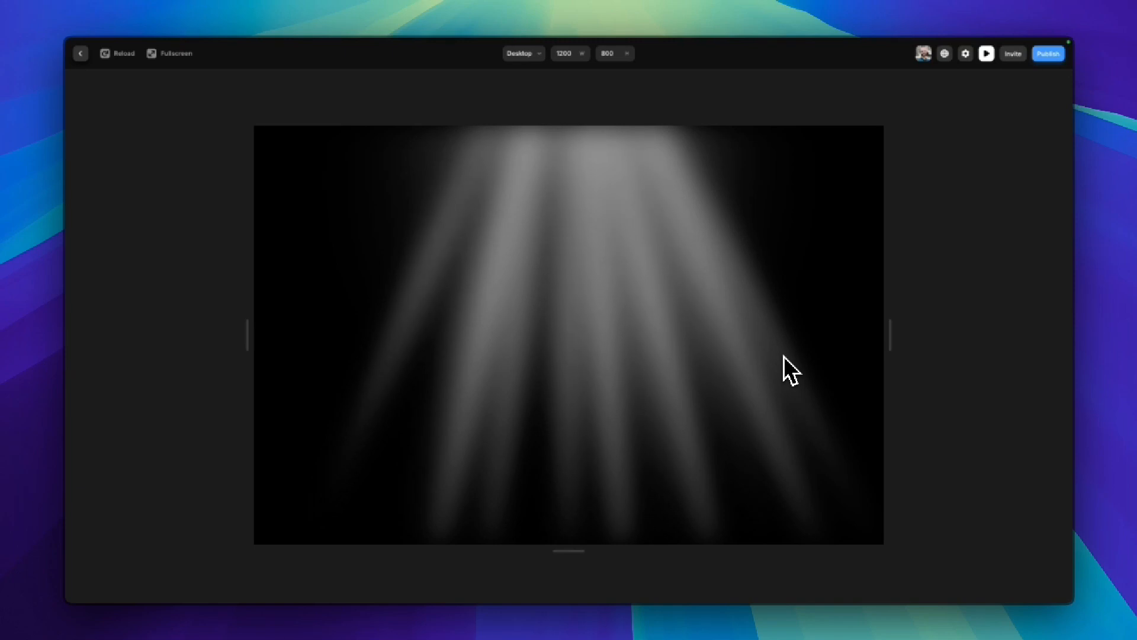
left_click(80, 53)
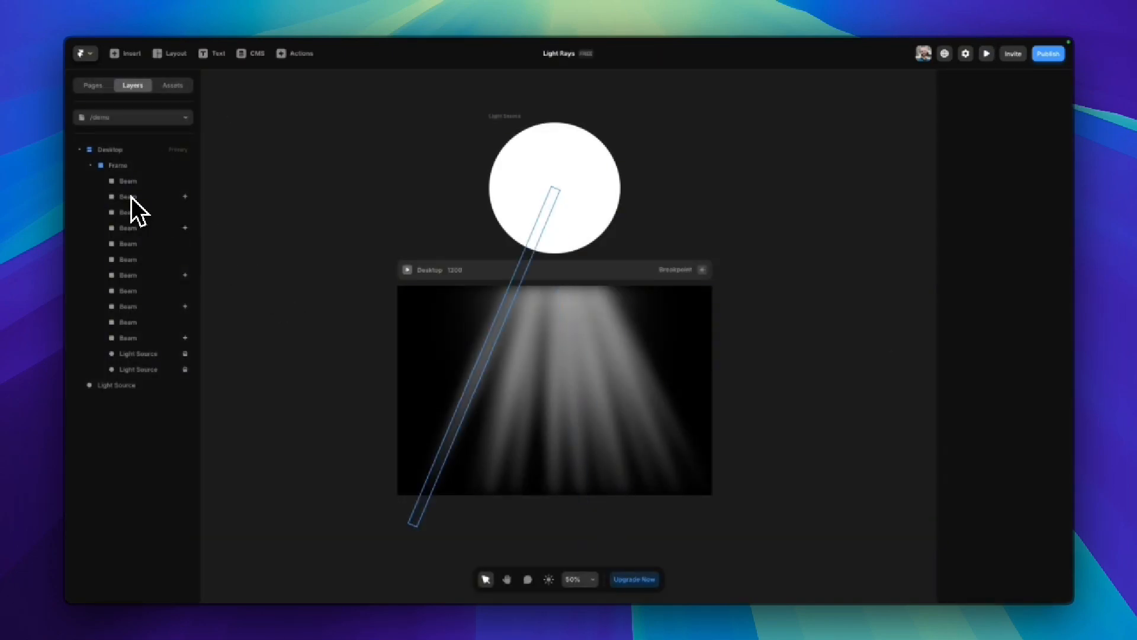
Open the Loop transition settings of the looping Beam layers and give the fourth Beam in the list a 0.1 delay.
left_click(132, 197)
left_click(145, 228, "shift")
left_click(149, 275, "shift")
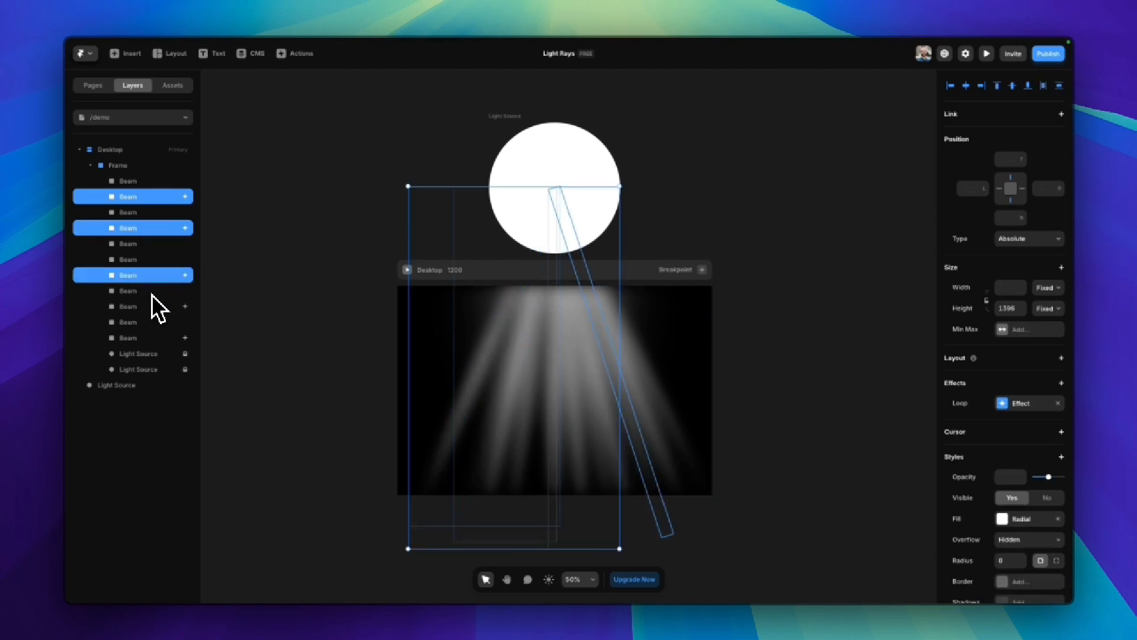
left_click(155, 307, "shift")
left_click(159, 337, "shift")
left_click(1028, 404)
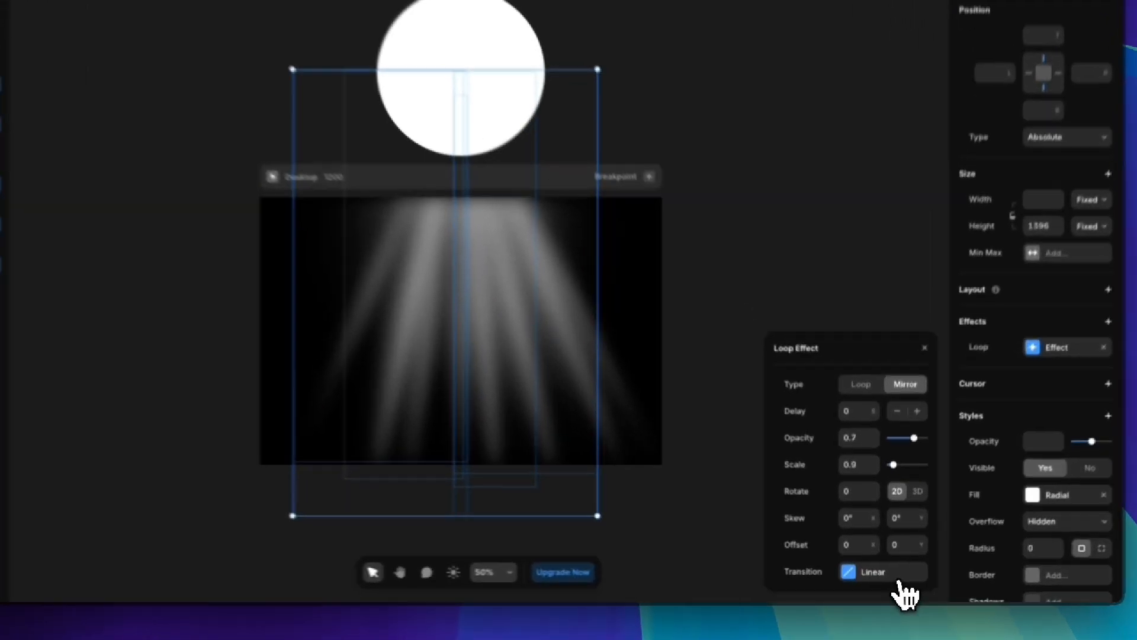
left_click(883, 579)
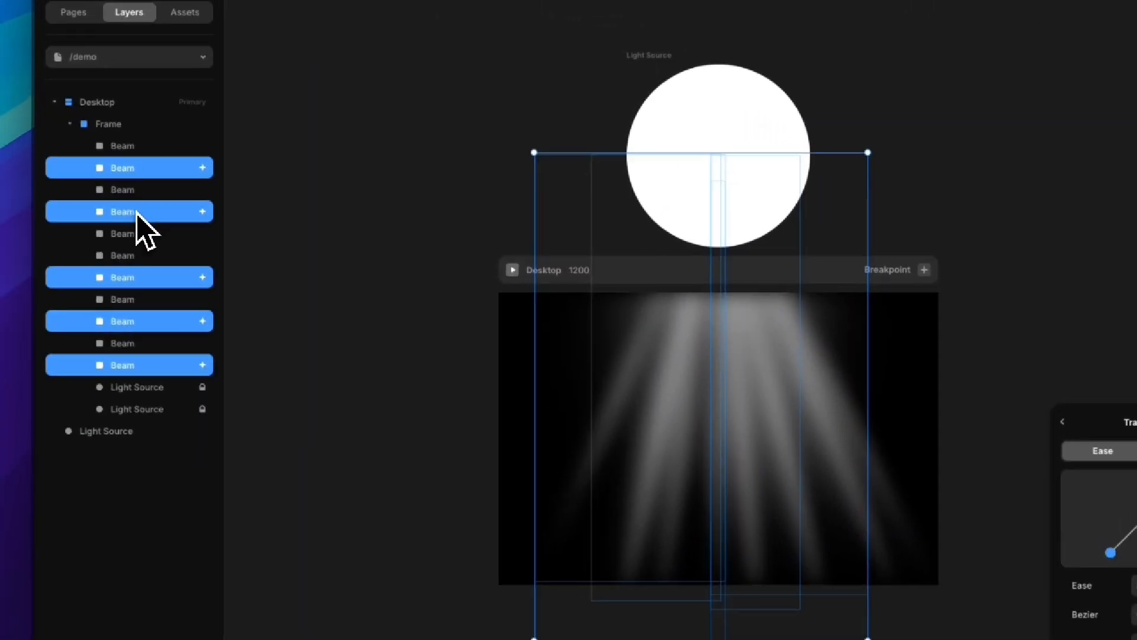
left_click(136, 212)
left_click(822, 541)
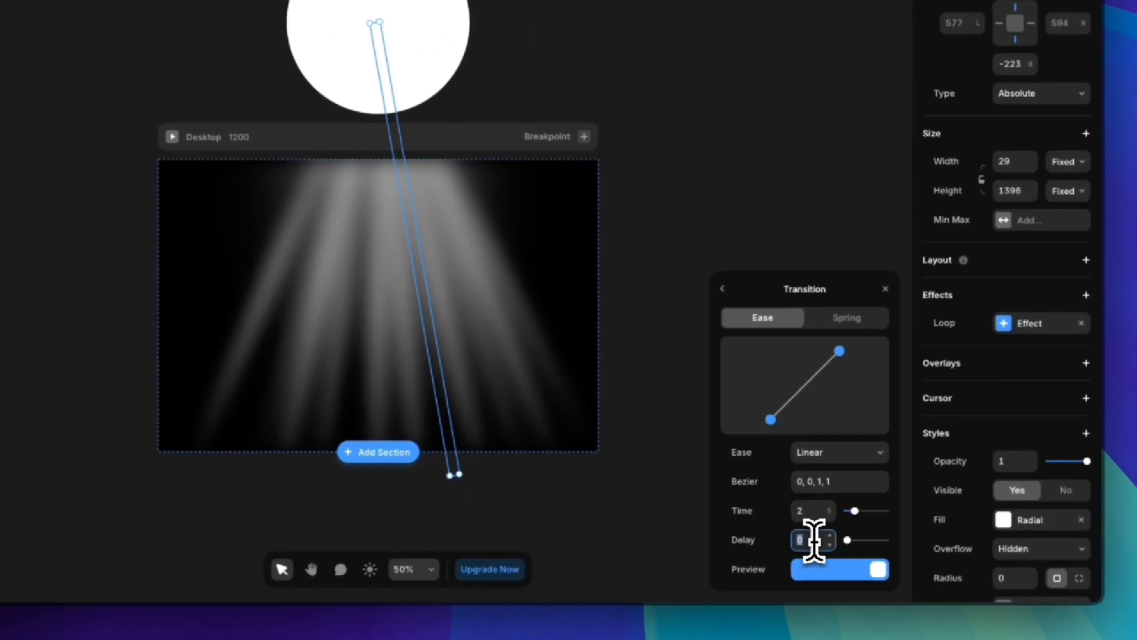
type("0.1")
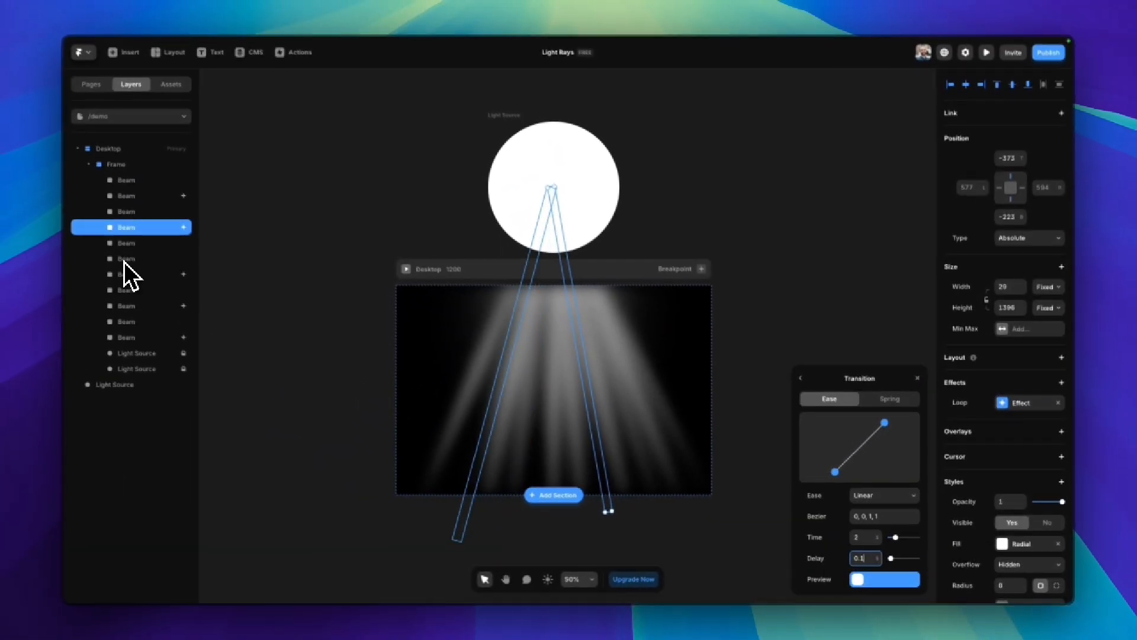
Stagger the Loop transition delays of the seventh, ninth and eleventh Beam layers, with 0.3 for the eleventh, and preview the page.
left_click(126, 274)
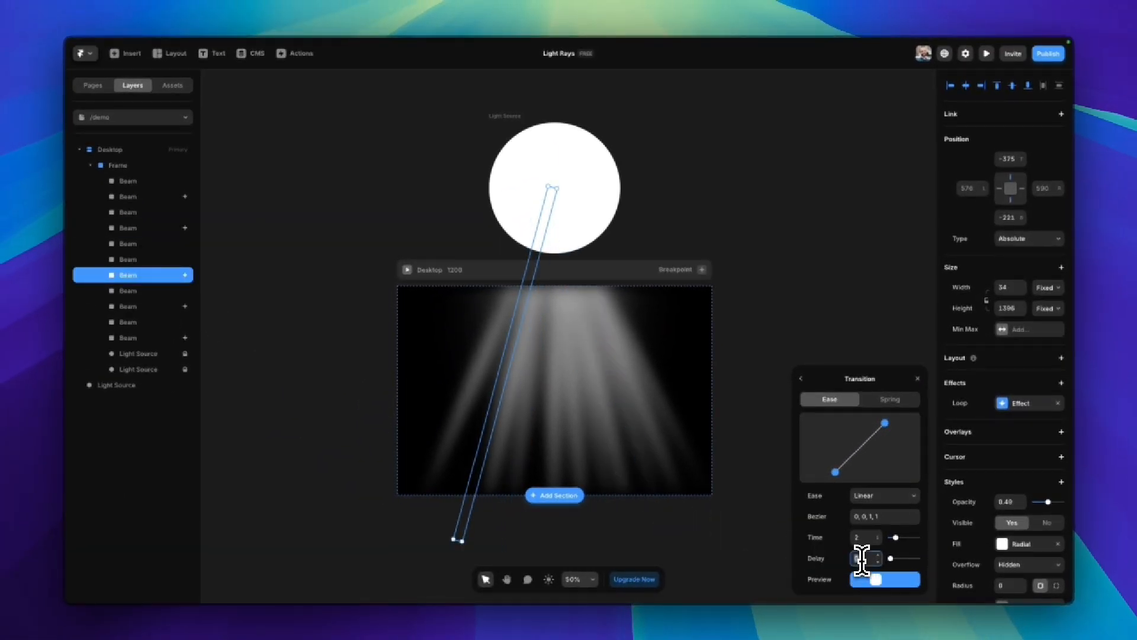
left_click(127, 306)
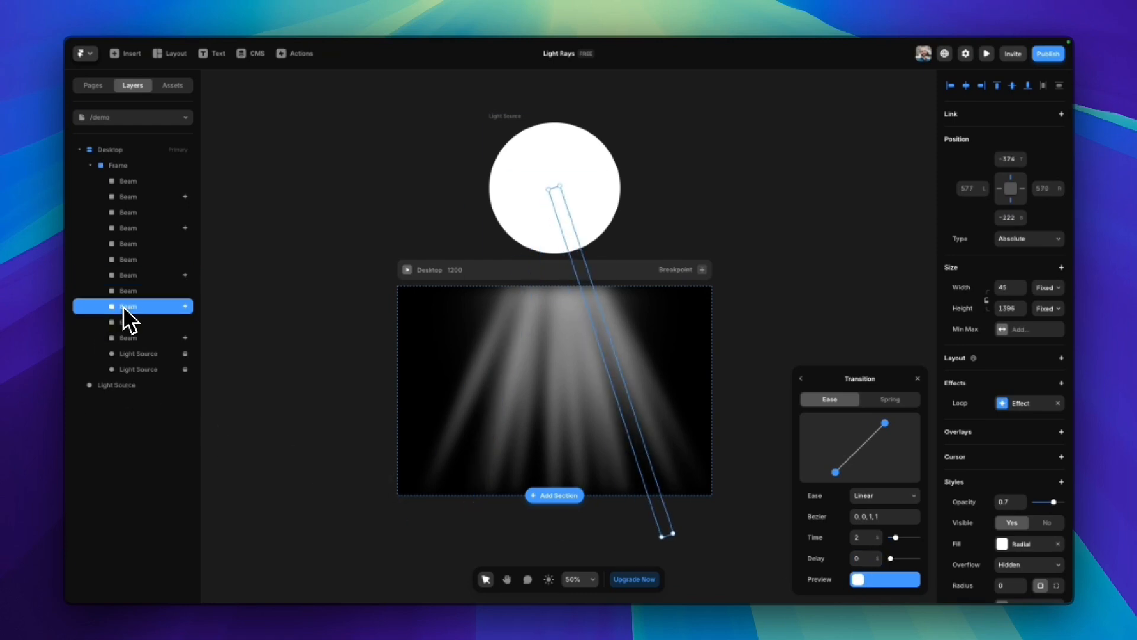
left_click(864, 558)
left_click(128, 338)
left_click(862, 558)
type("0.3")
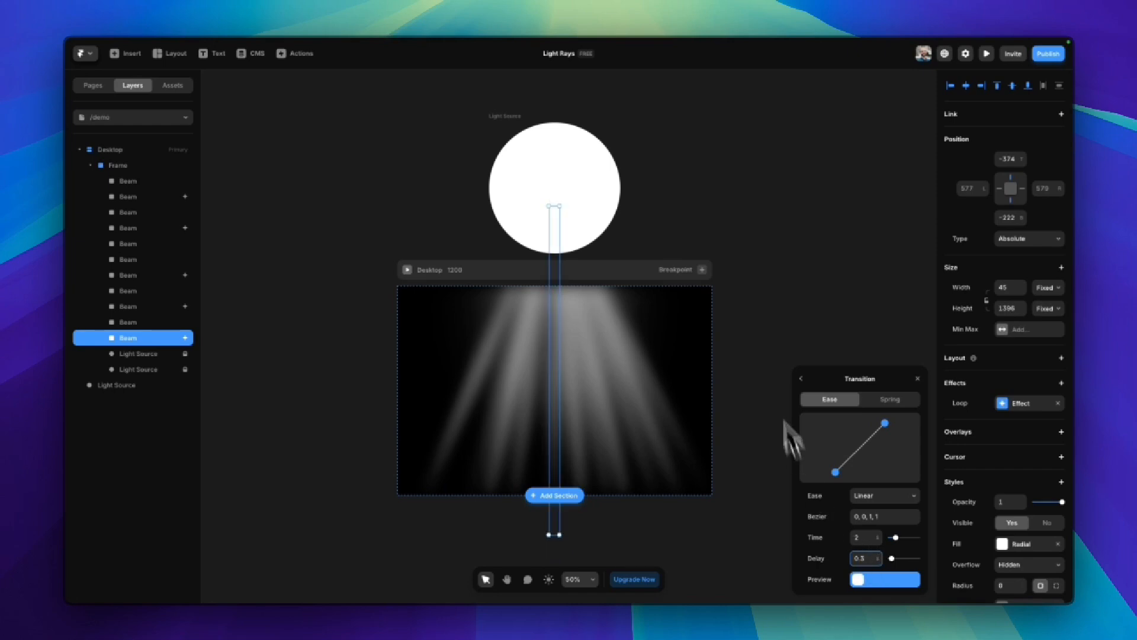
left_click(763, 308)
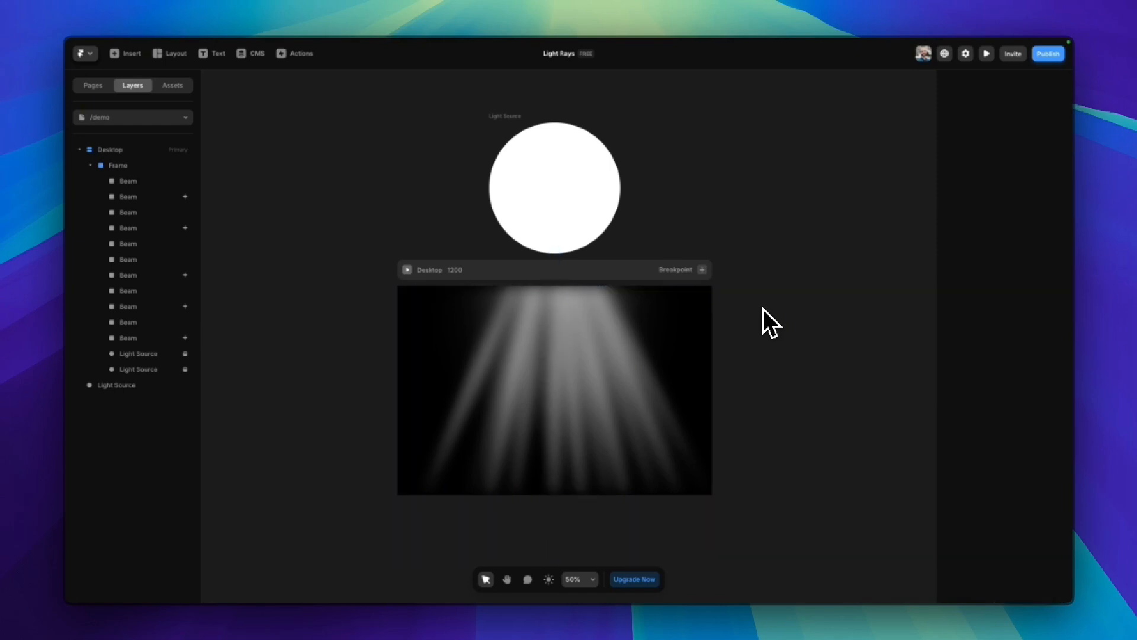
key("super+p")
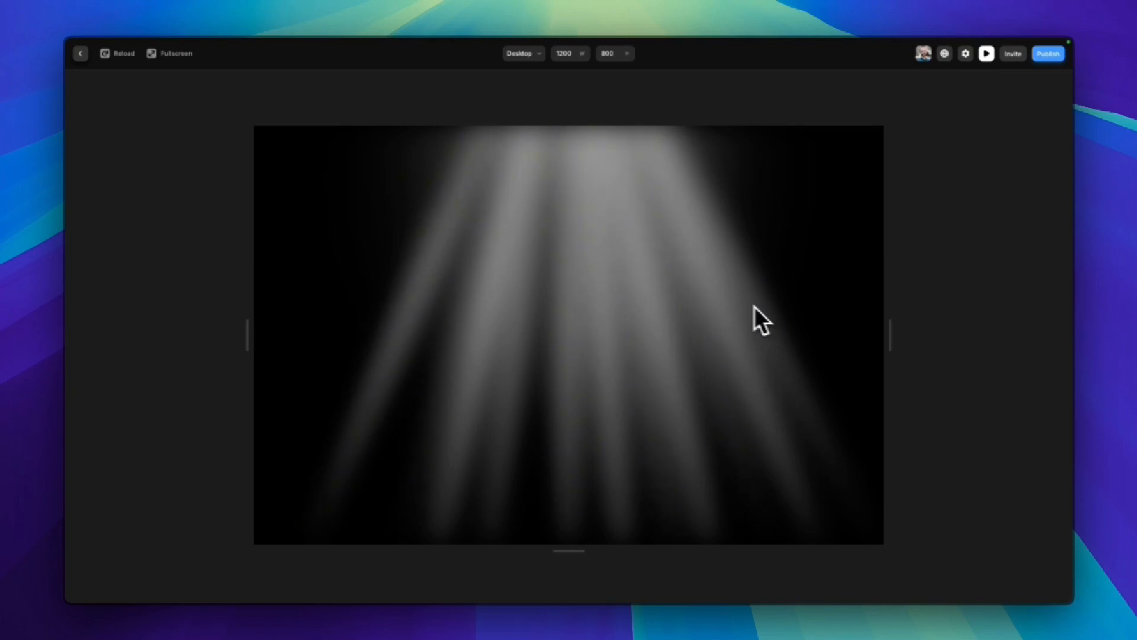
left_click(86, 56)
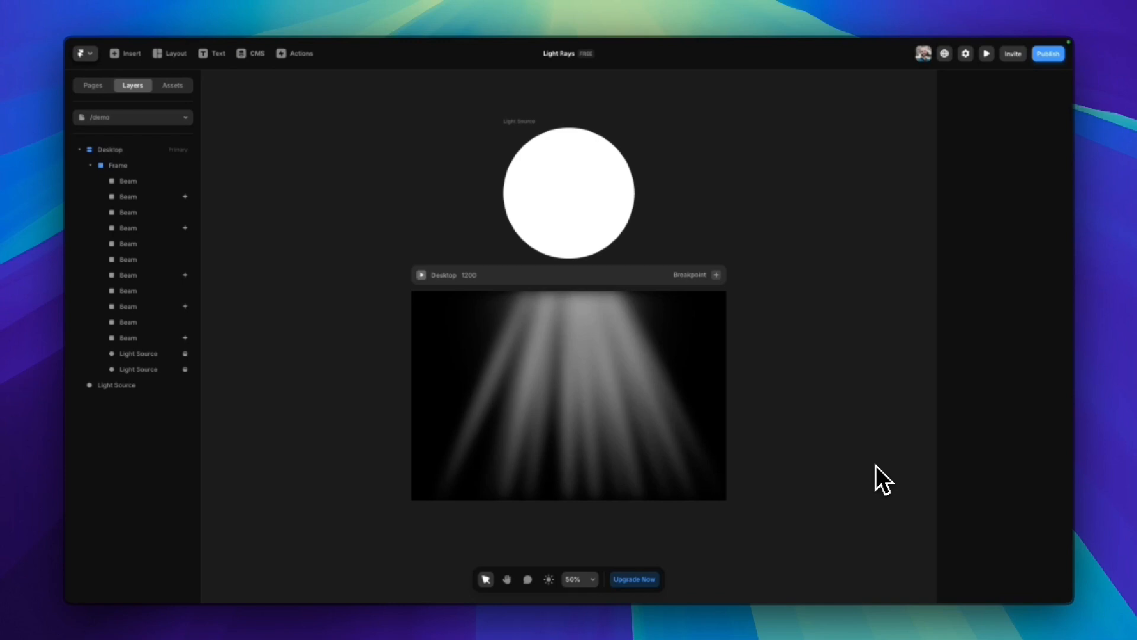
Delete the unused Light Source circle above the Desktop frame.
left_click(563, 208)
key("BackSpace")
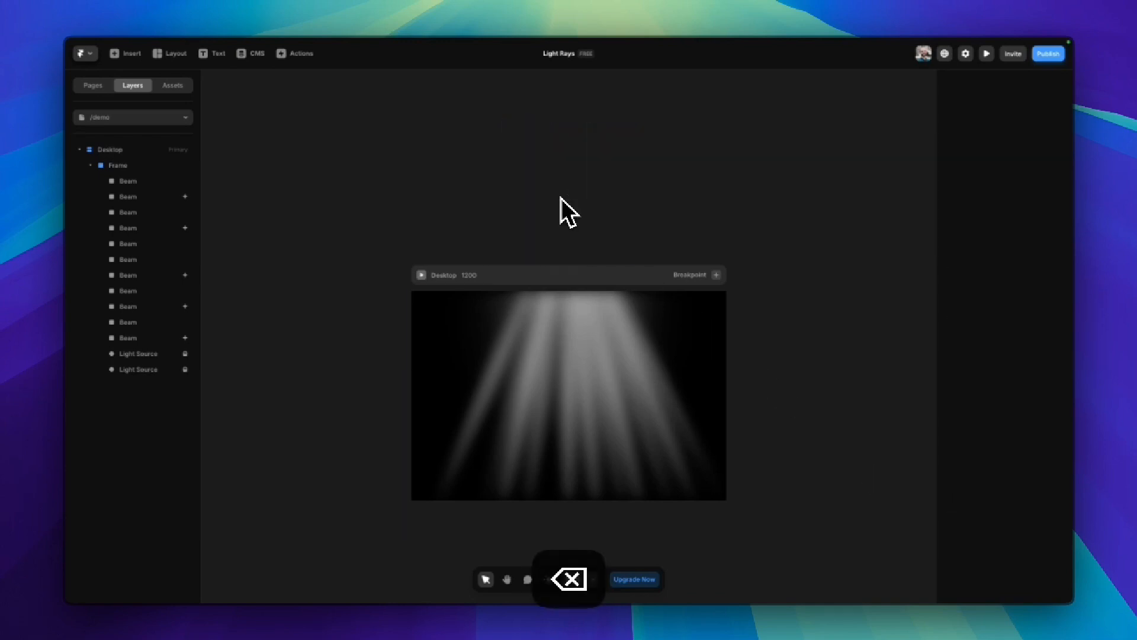
Try tinted fill colours on all Beam and Light Source layers inside the inner frame, ending back on white.
left_click(145, 369)
left_click(128, 181, "shift")
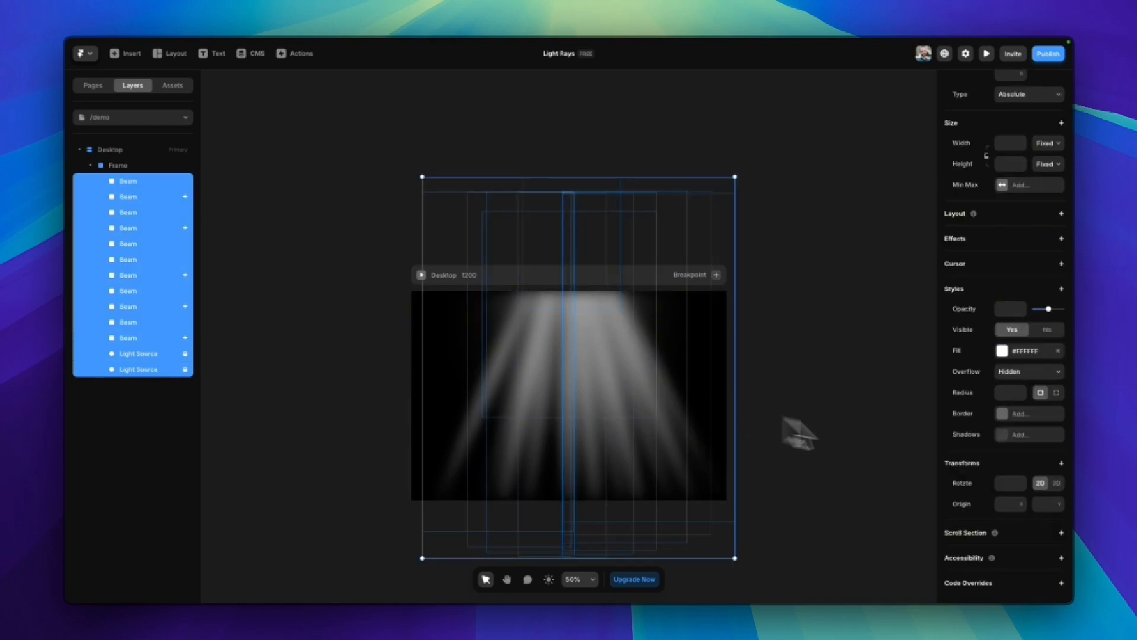
left_click(1002, 351)
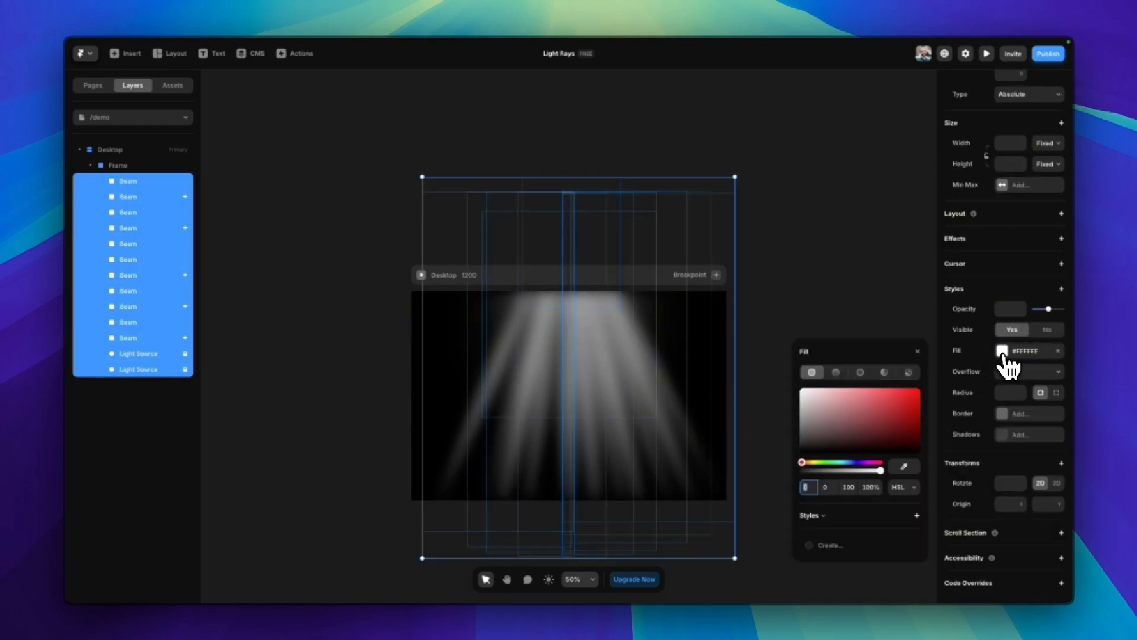
left_click_drag(804, 395, 823, 409)
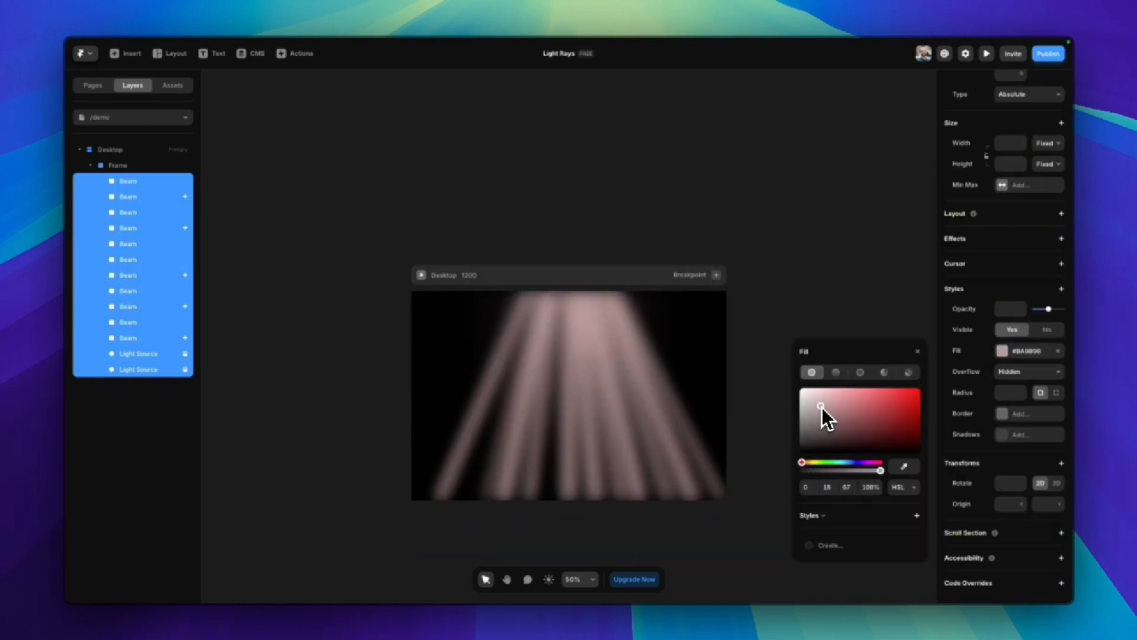
left_click_drag(802, 465, 862, 476)
left_click_drag(809, 424, 793, 386)
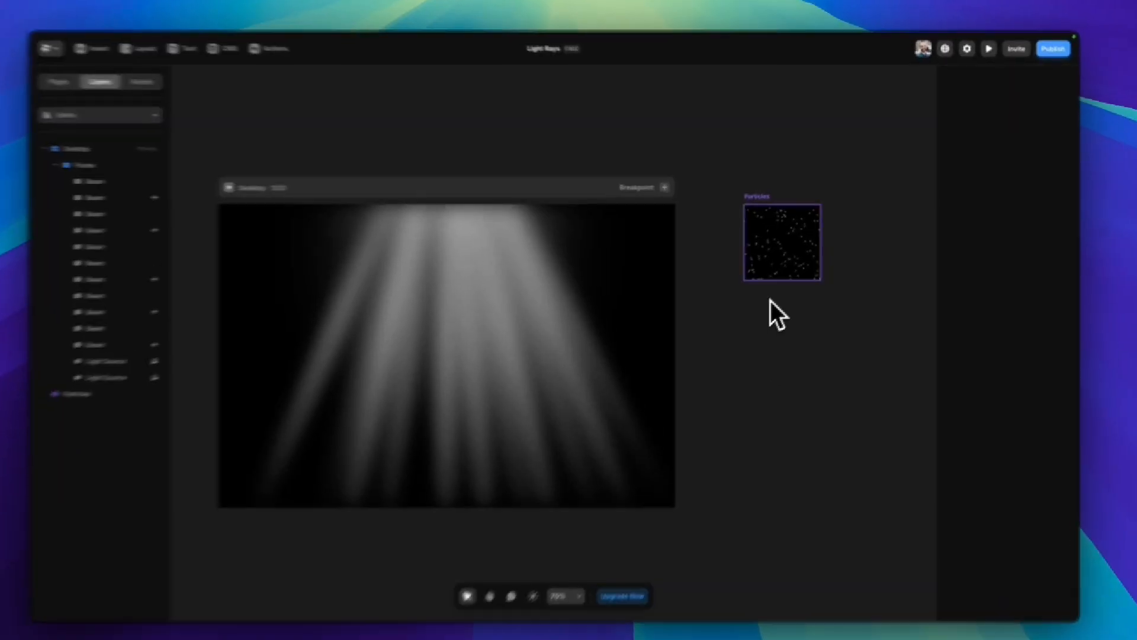
Switch to the SPPLY. component site, find the Particles component and copy it.
left_click(781, 249)
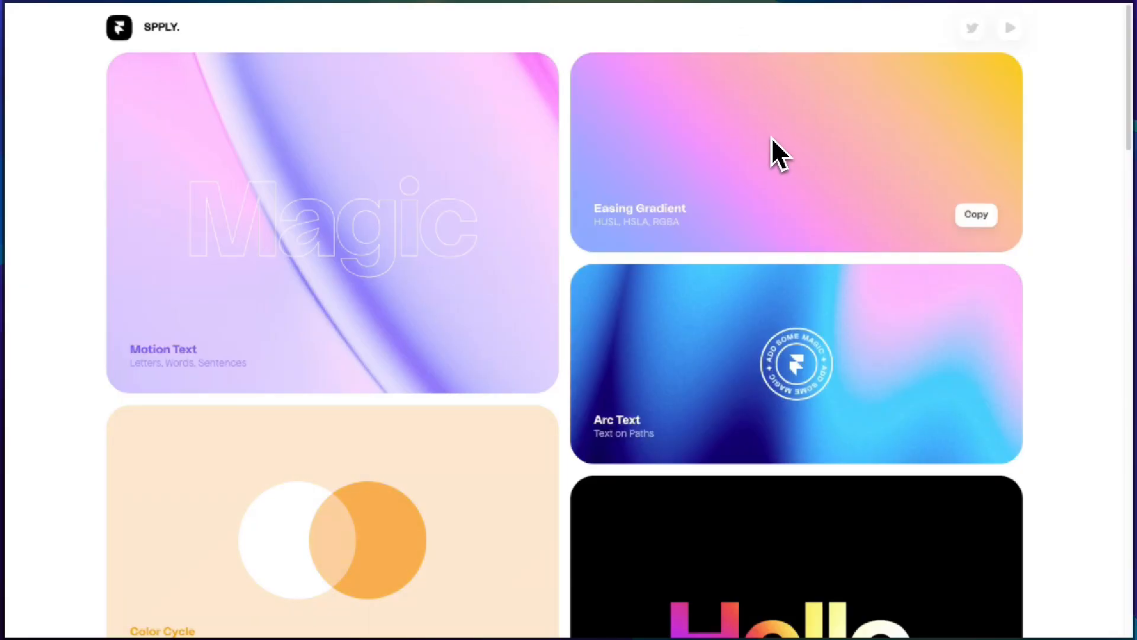
scroll(776, 145, "down", 1)
scroll(776, 144, "down", 10)
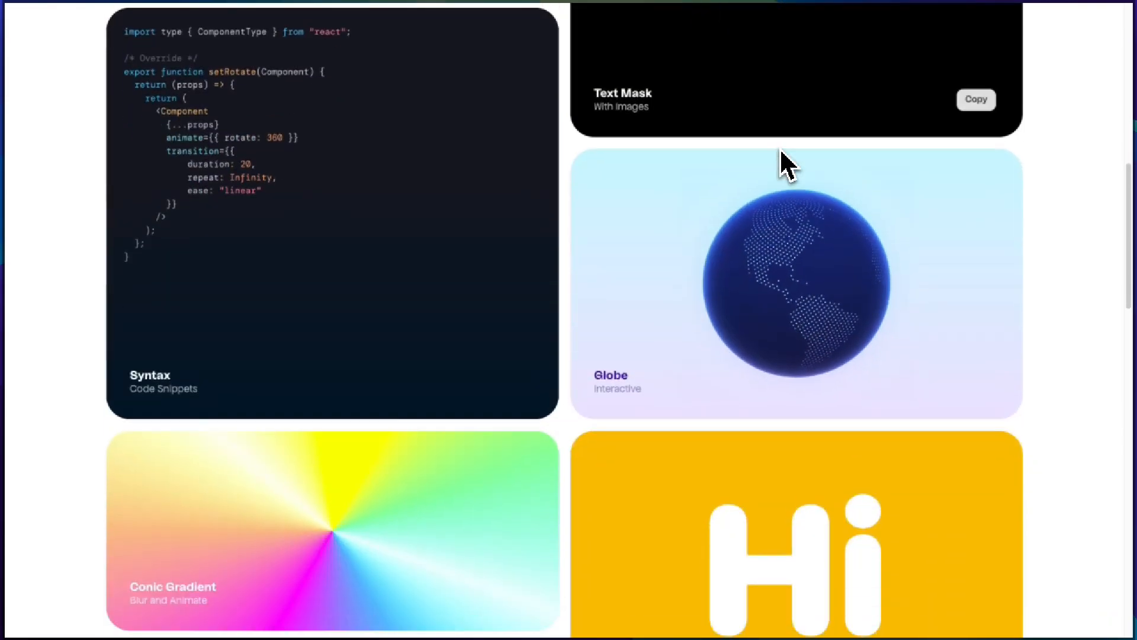
scroll(783, 155, "down", 13)
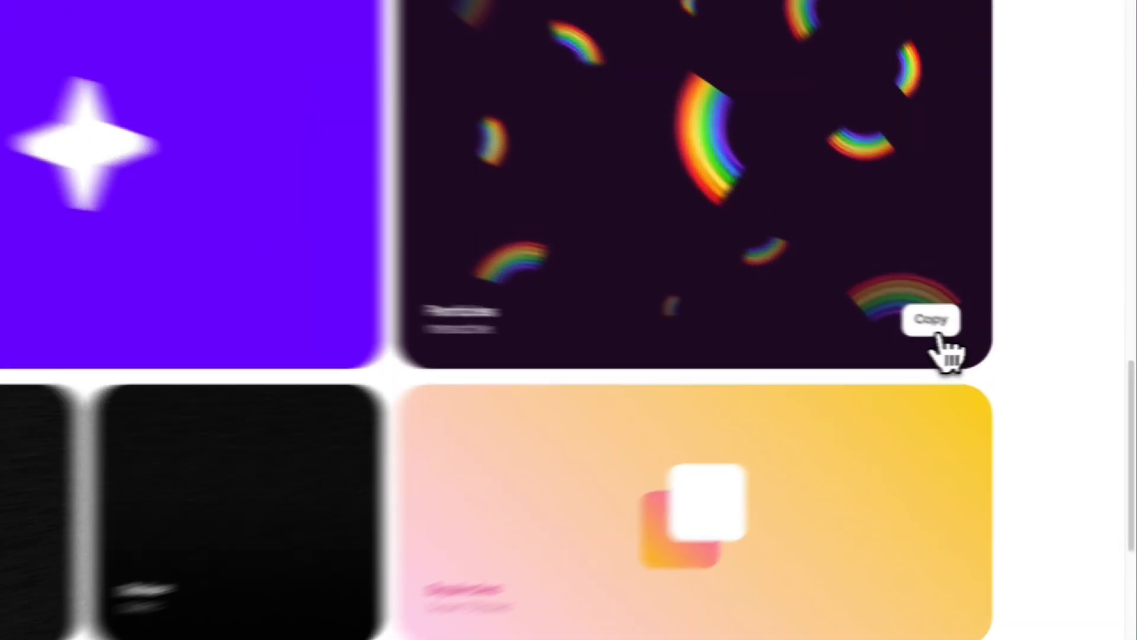
left_click(976, 329)
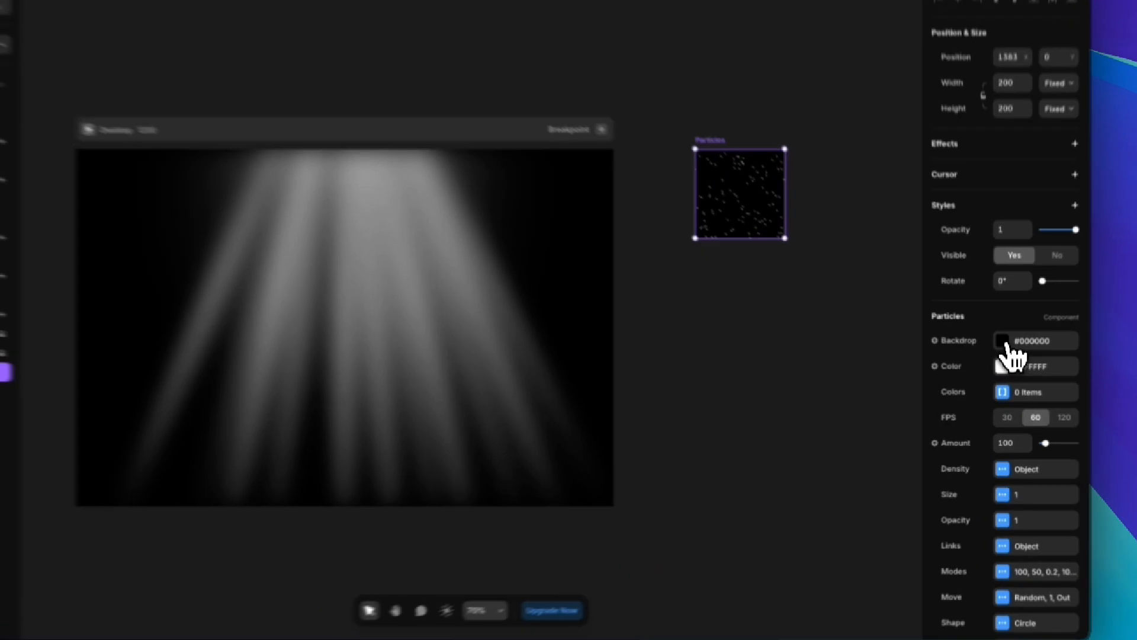
Make the Particles component's backdrop fully transparent at 0% and set its particle amount to 200.
left_click(1001, 360)
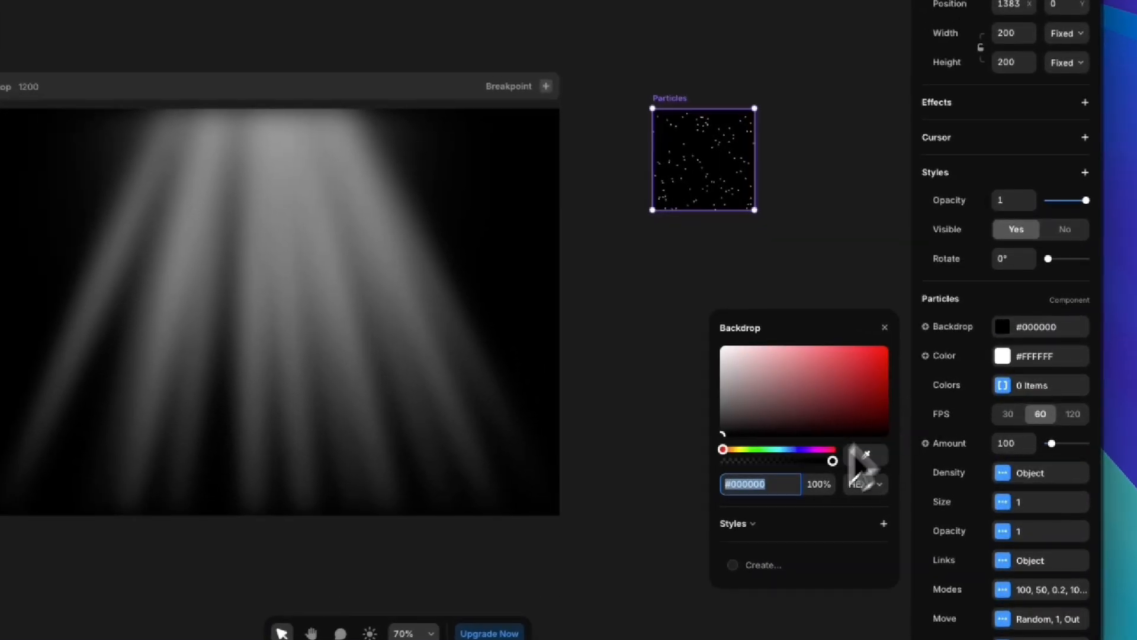
left_click_drag(833, 460, 722, 462)
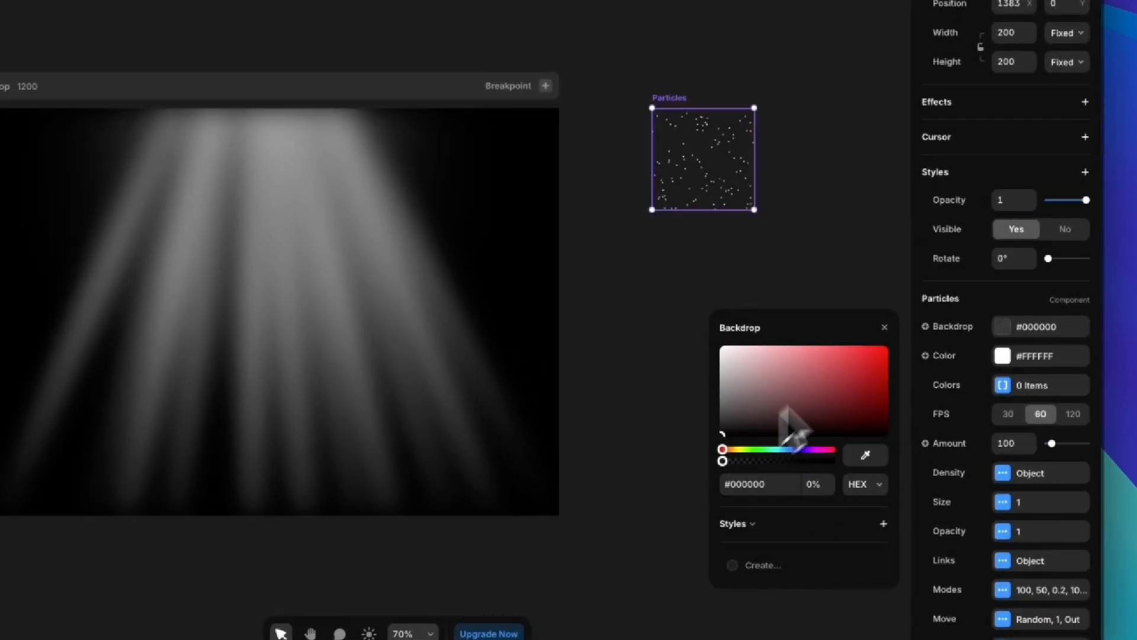
left_click(885, 328)
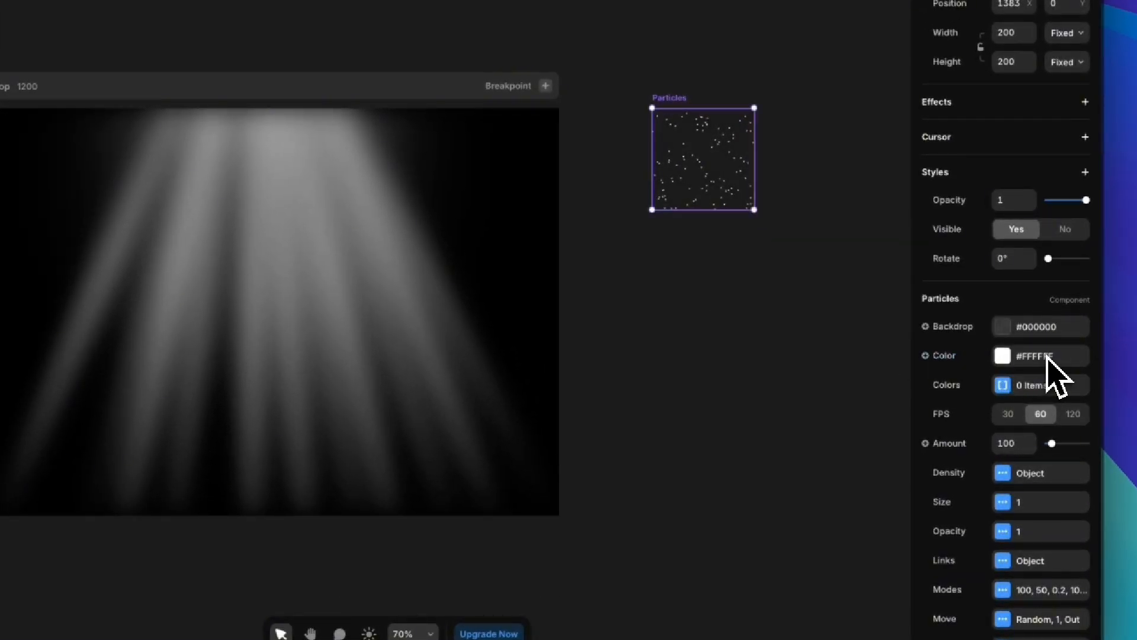
left_click(1012, 444)
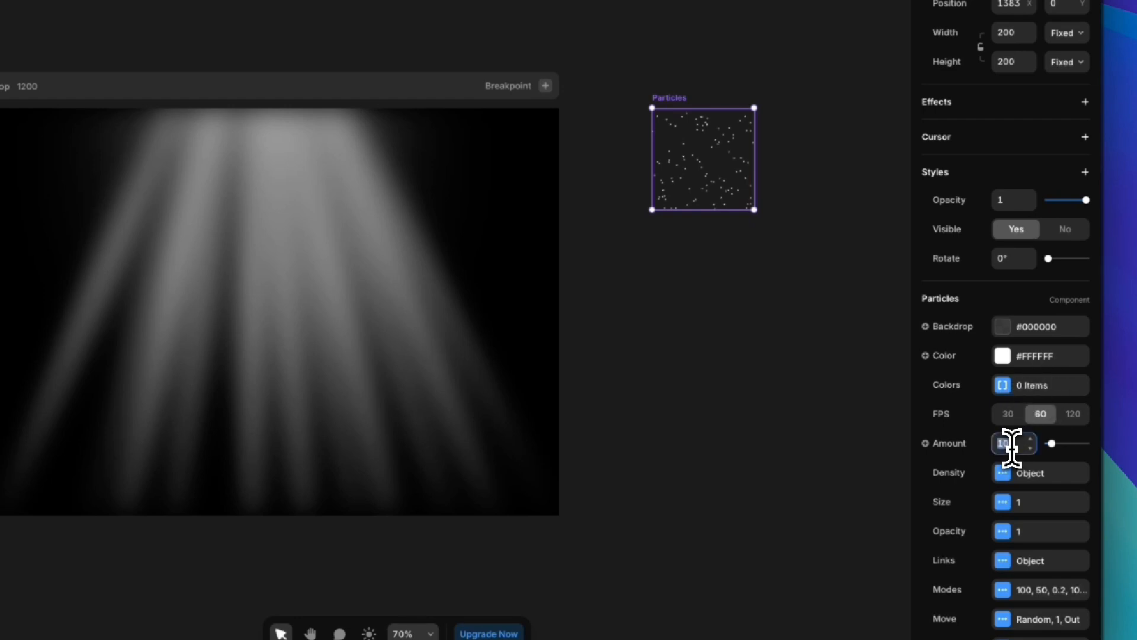
type("200")
key("Return")
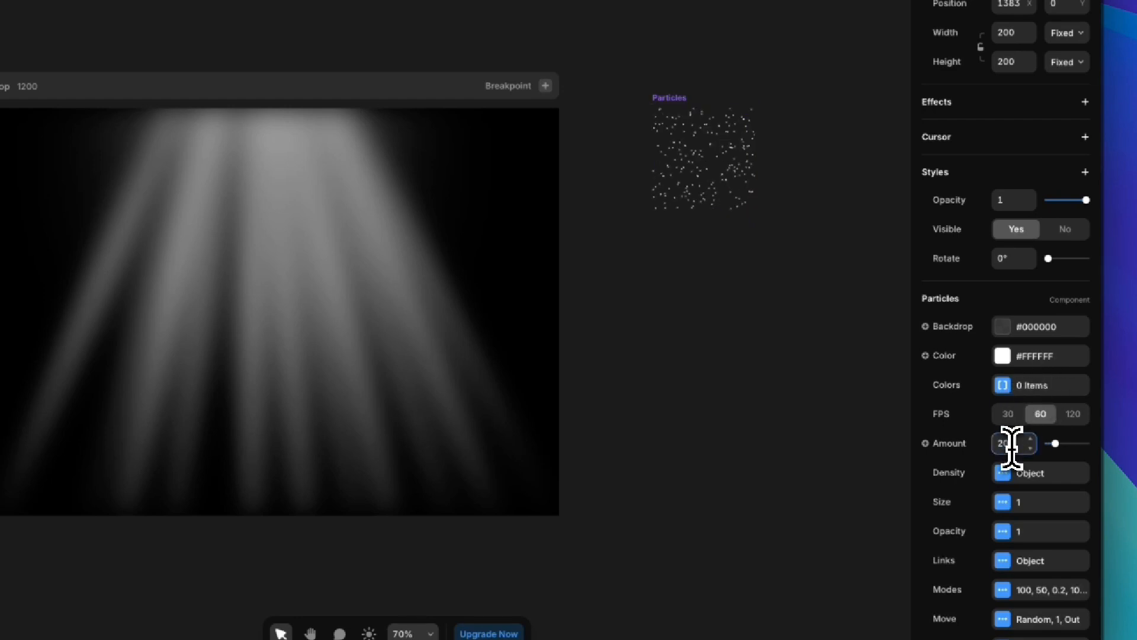
Change the Particles component's particle opacity to a range from 0 to 1 and disable its hover interaction.
scroll(1012, 441, "down", 3)
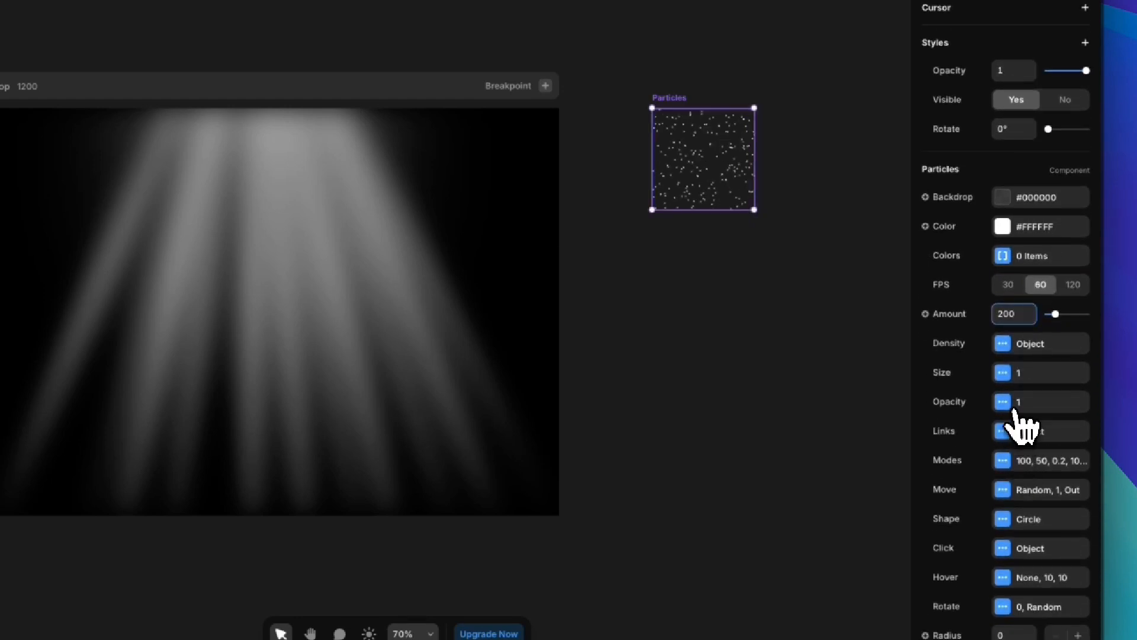
left_click(1007, 403)
left_click(863, 444)
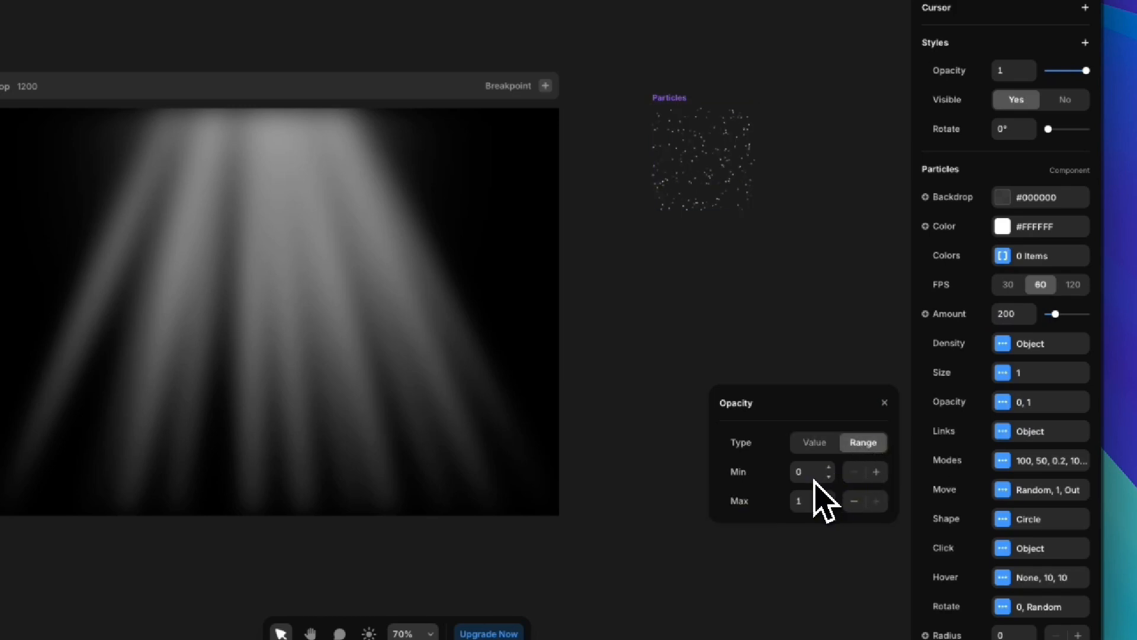
scroll(1015, 533, "down", 2)
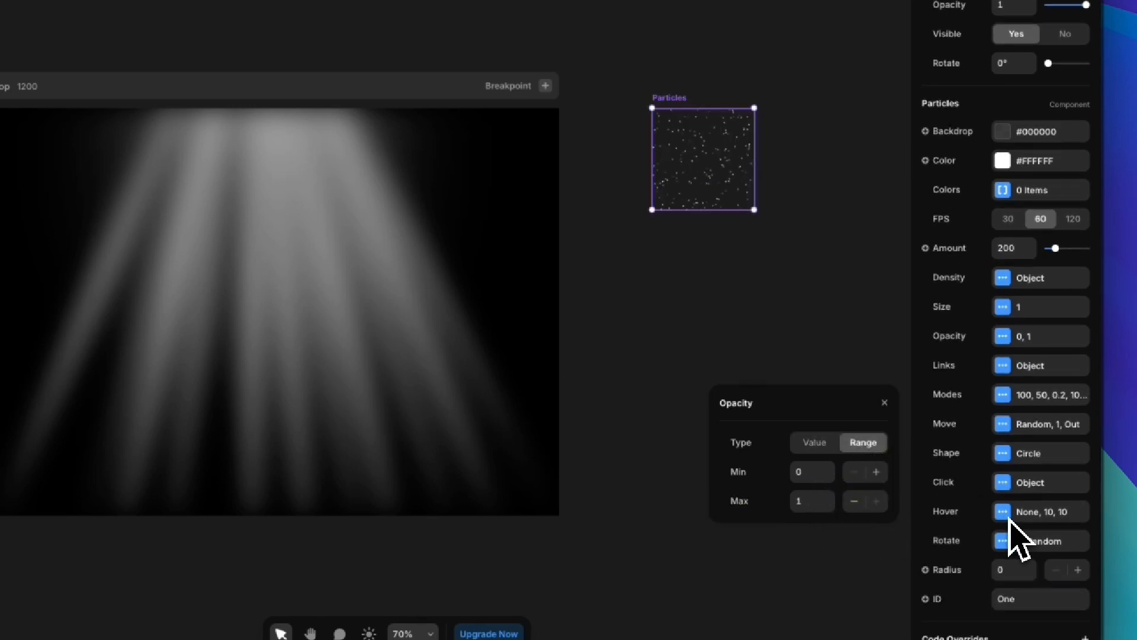
left_click(1003, 513)
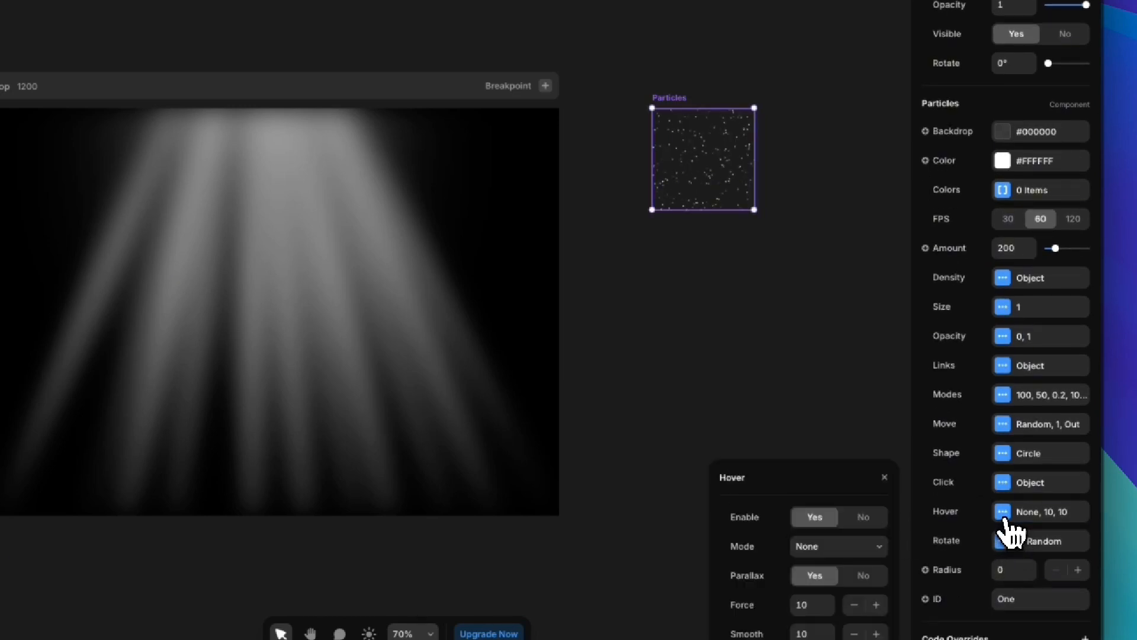
left_click(864, 544)
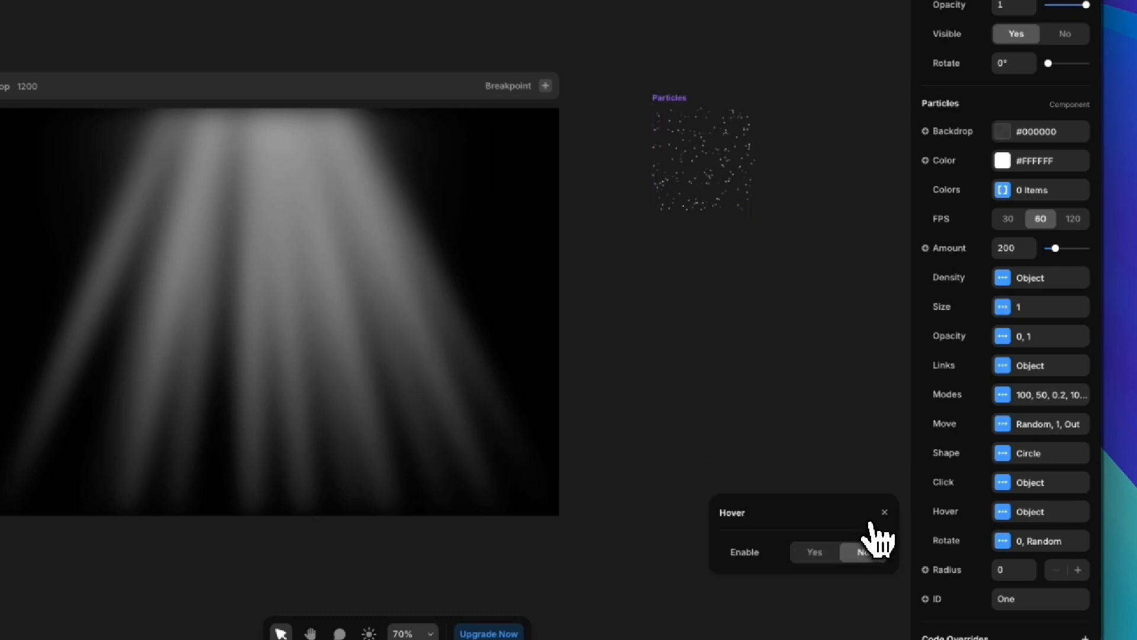
left_click(884, 512)
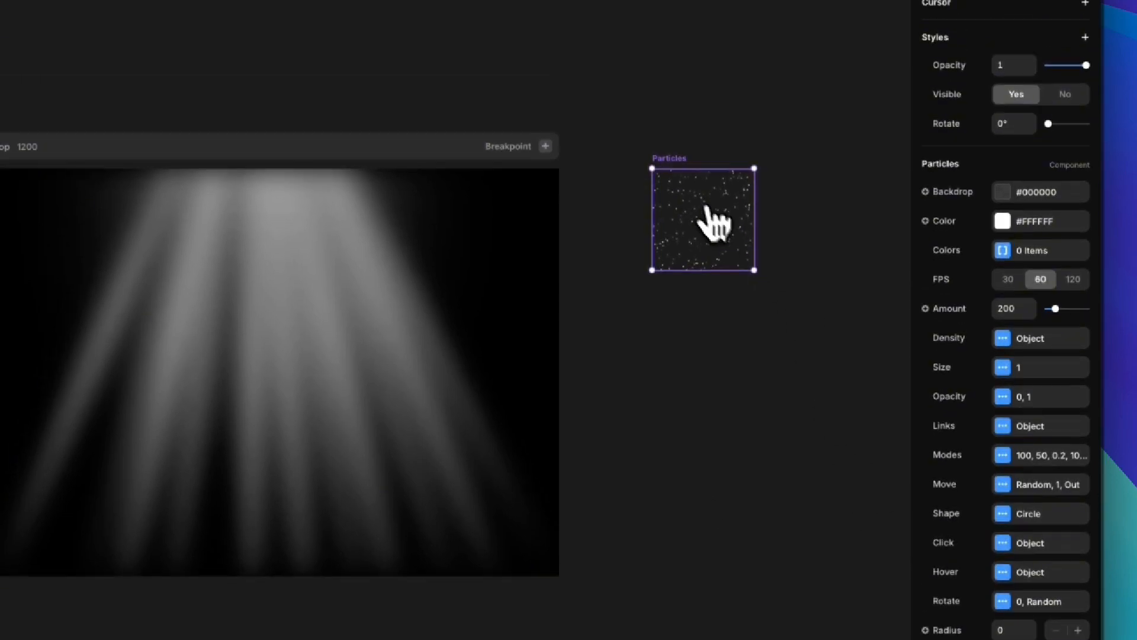
Add a radial mask to the Particles component, with 100% alpha at its centre and 0% at its outer edge.
scroll(969, 272, "up", 5)
left_click(1086, 211)
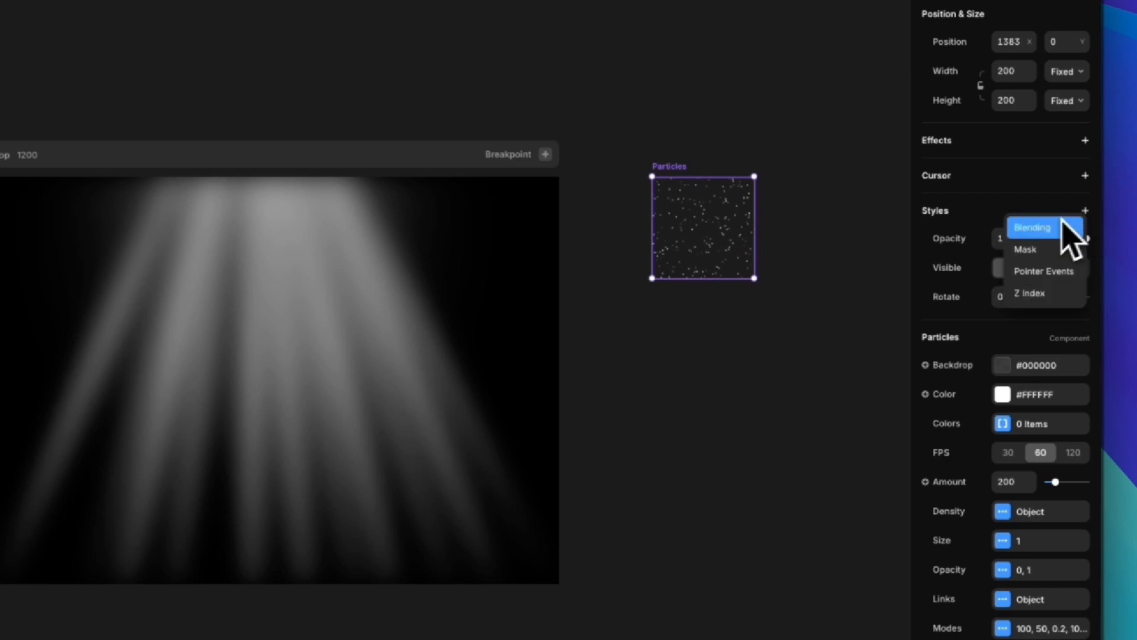
left_click(1034, 244)
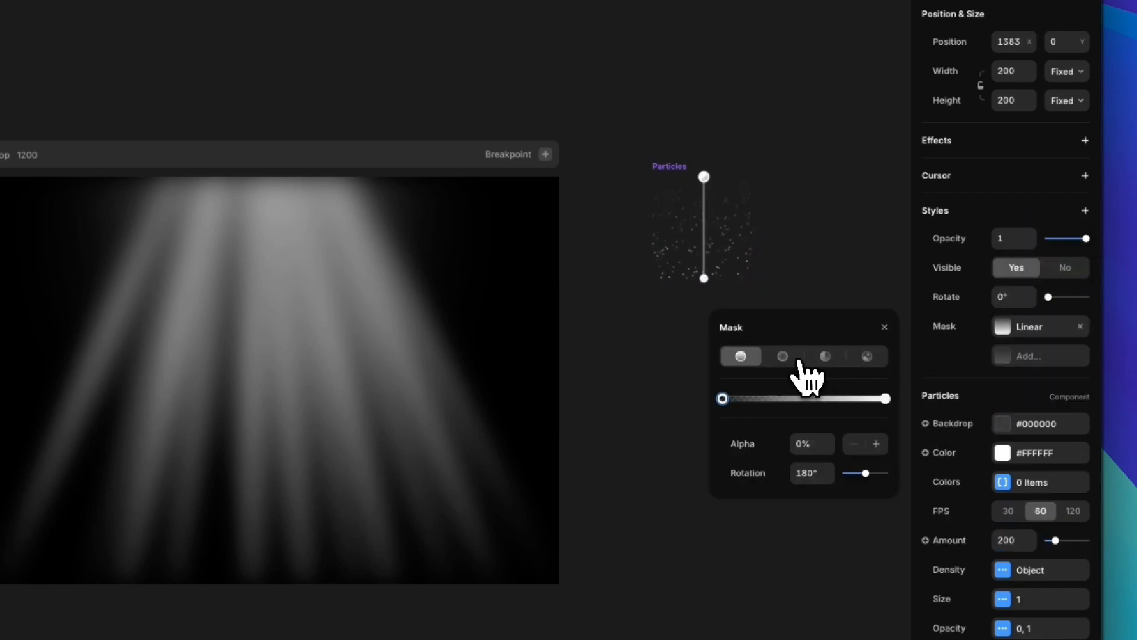
left_click(785, 358)
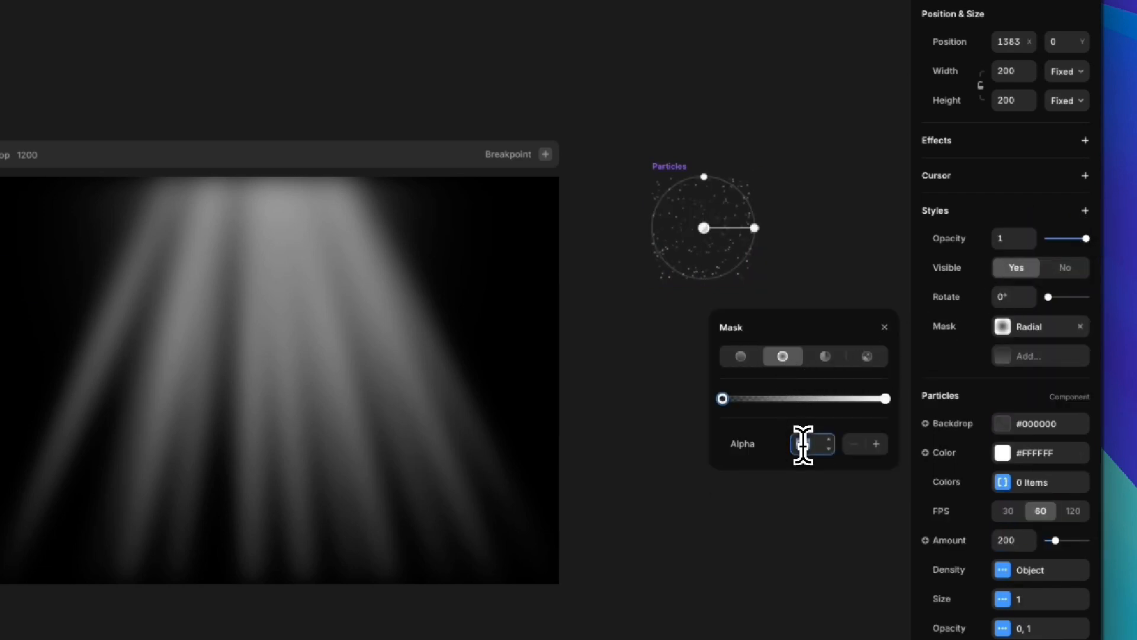
key("Return")
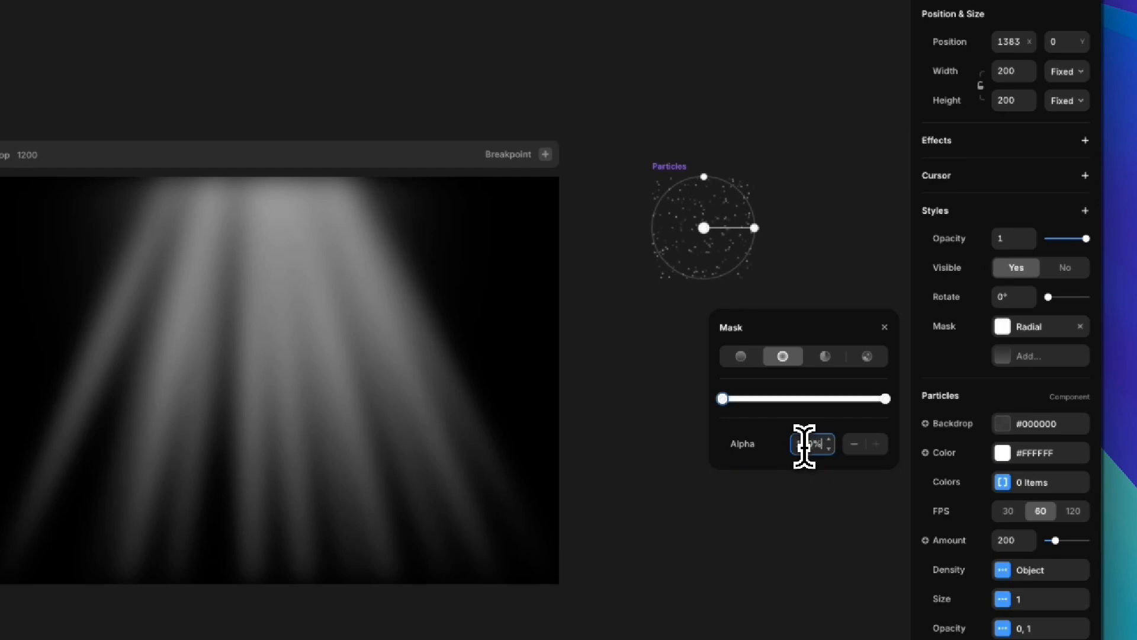
left_click(885, 399)
left_click(817, 446)
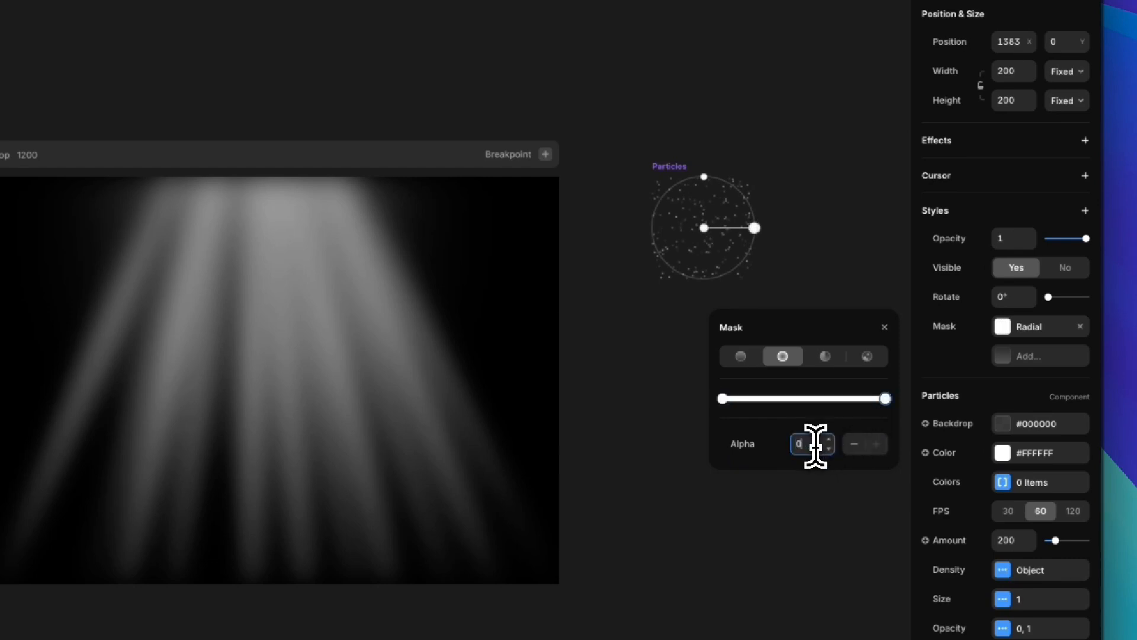
type("0")
key("Return")
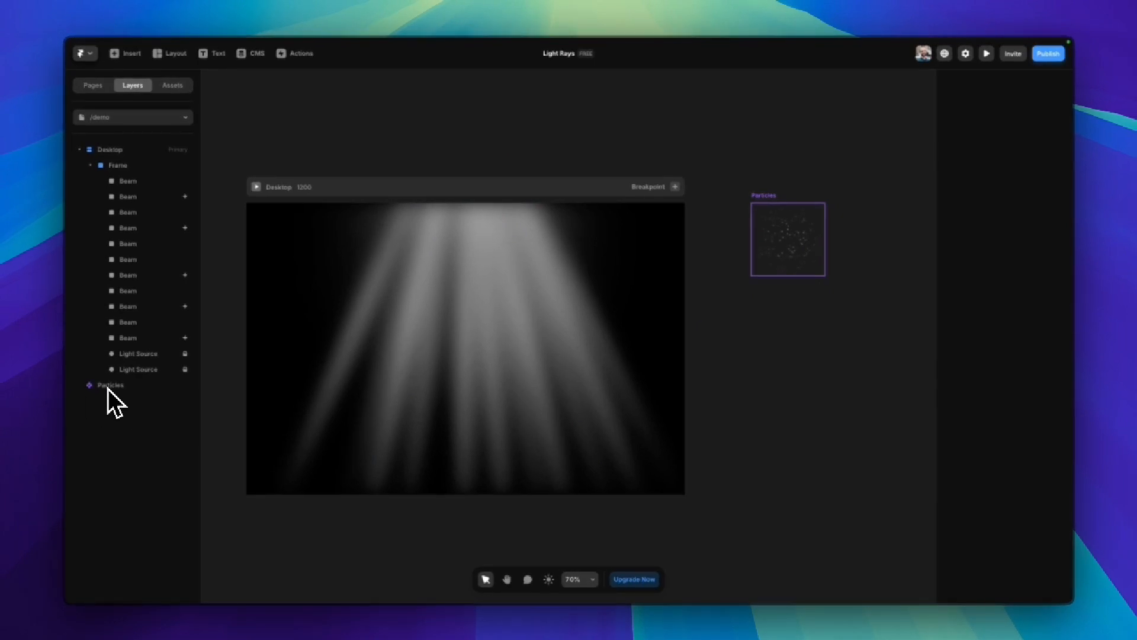
Nest the Particles component inside the Desktop frame and set its position type to Absolute.
left_click_drag(109, 387, 107, 149)
left_click(1016, 107)
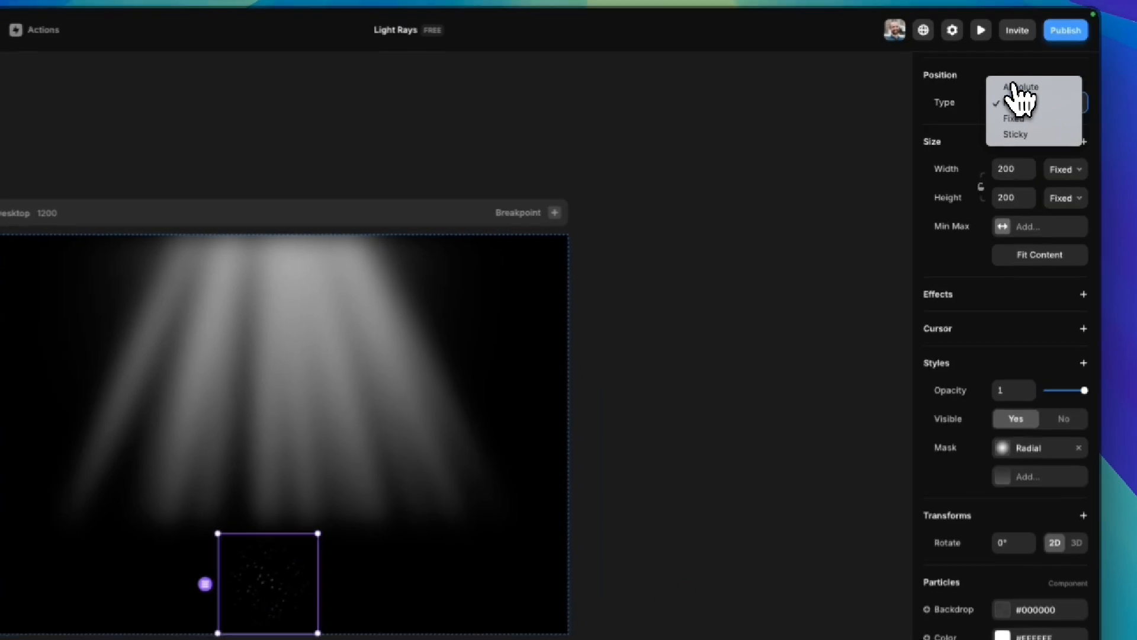
left_click(1014, 96)
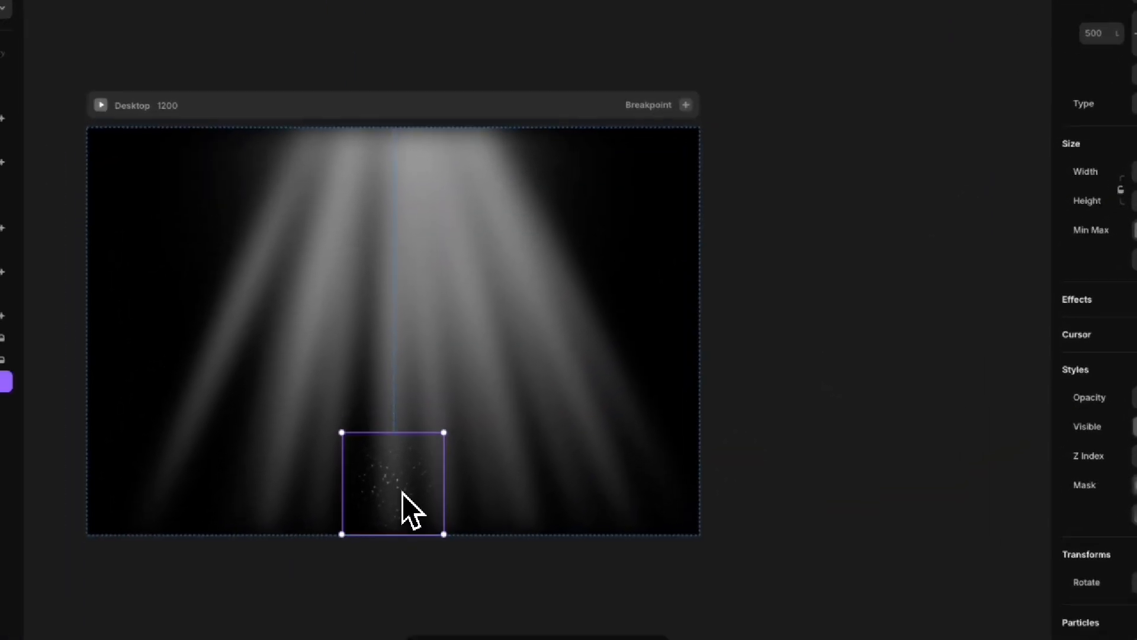
Enlarge the Particles component to about 493 × 466 and place it over the beams' upper part, with a top offset of about -129.
left_click_drag(259, 602, 275, 324)
left_click_drag(417, 211, 416, 182)
left_click_drag(465, 219, 601, 355)
left_click_drag(601, 218, 535, 224)
left_click_drag(365, 233, 321, 255)
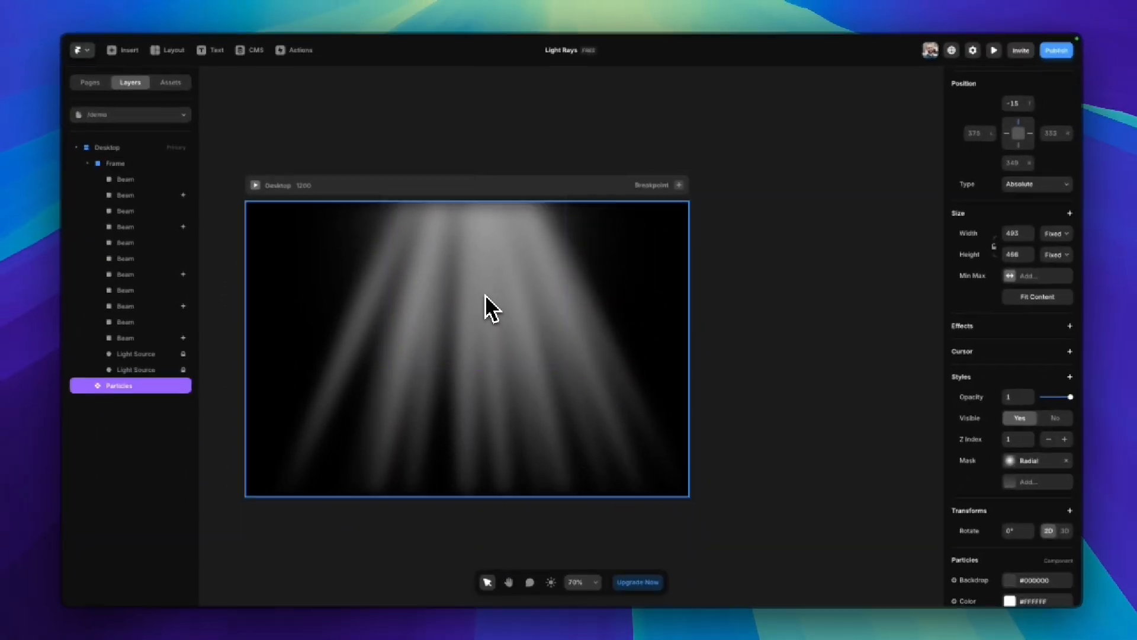
left_click_drag(501, 295, 497, 246)
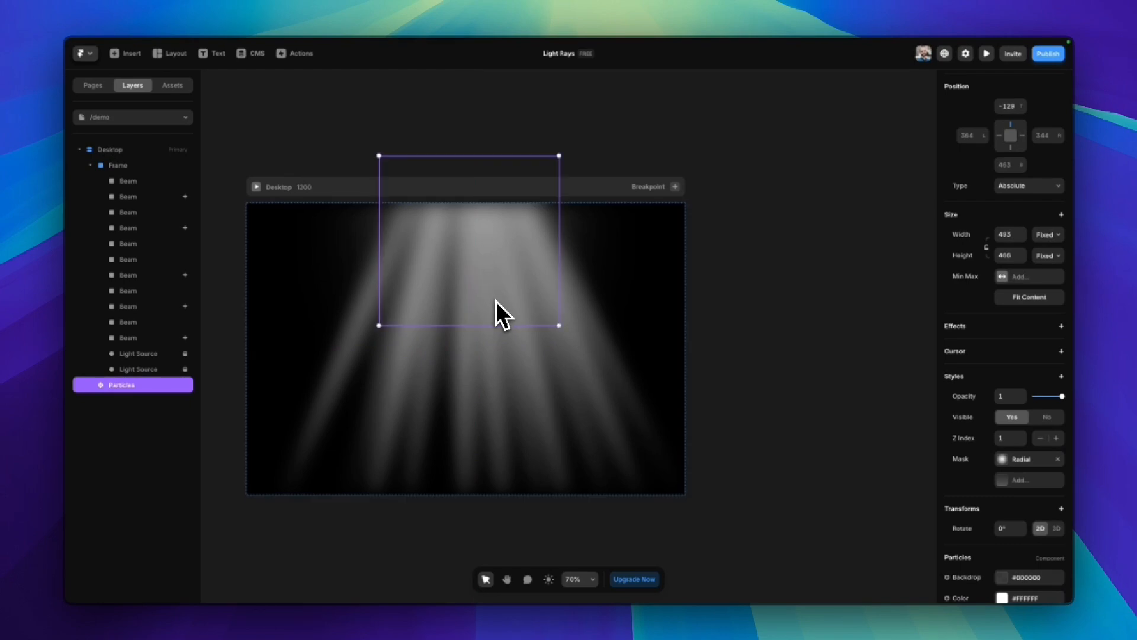
Deselect the Particles component and preview the Desktop page to check the particles over the light rays.
left_click(736, 355)
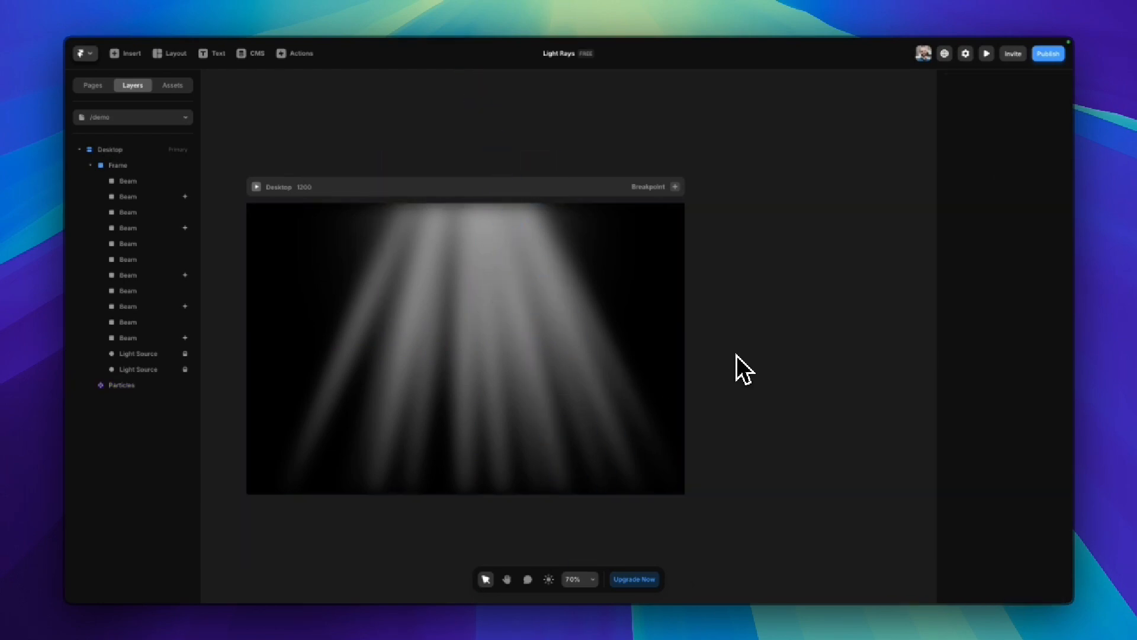
key("super+p")
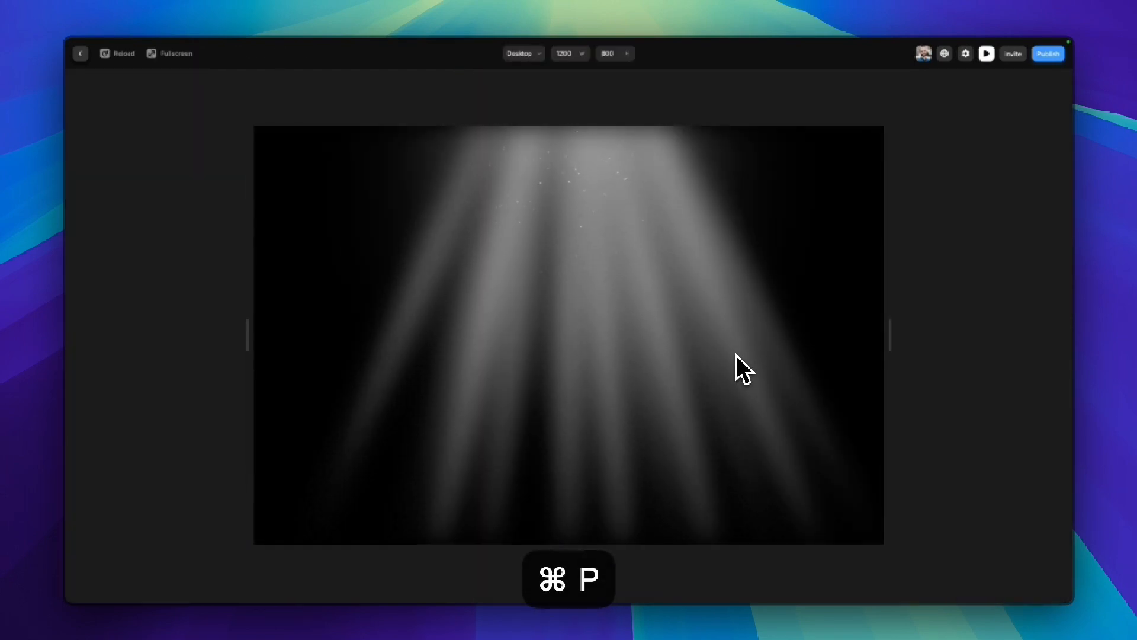